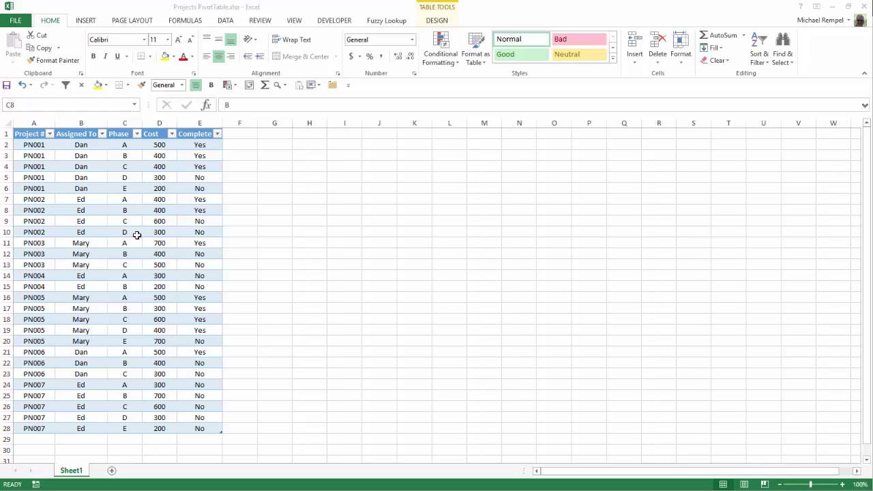
Step: Create a PivotTable from the Projects table on a new worksheet
click(435, 21)
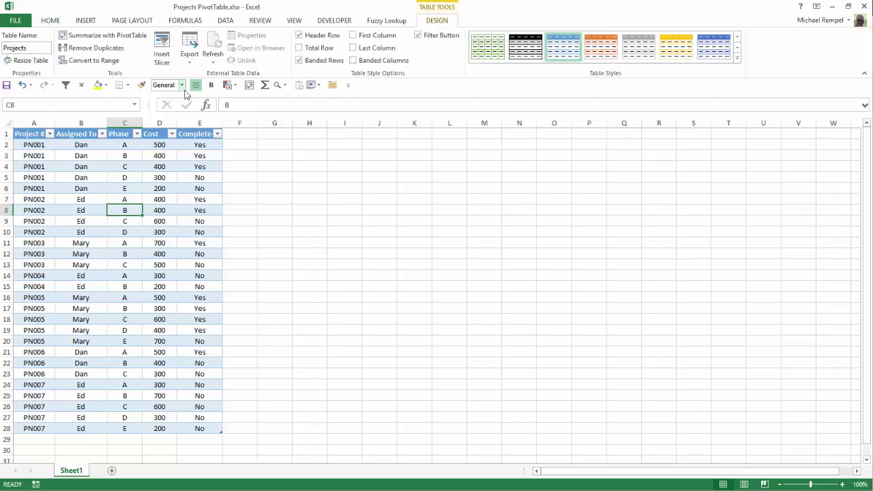
click(86, 20)
click(13, 45)
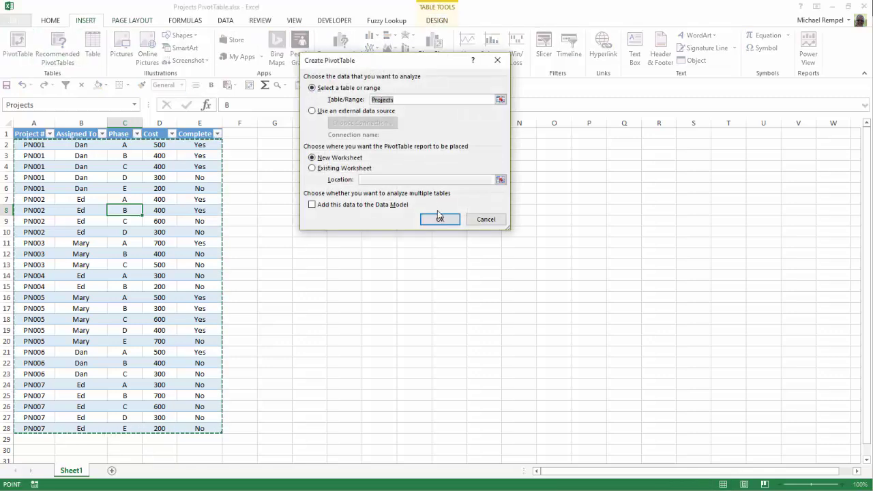
click(440, 219)
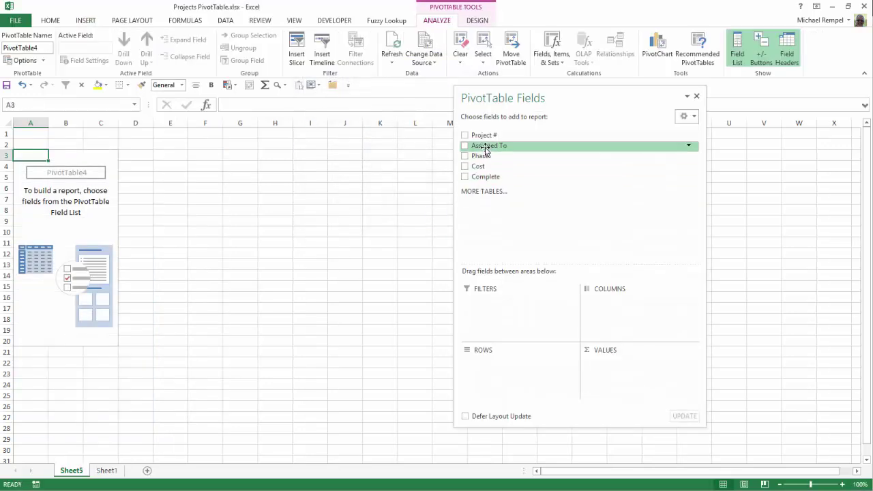
Step: Lay out the PivotTable with Assigned To as filter, Project # and Phase as rows, and Cost as summed values
drag(486, 146, 515, 321)
click(466, 167)
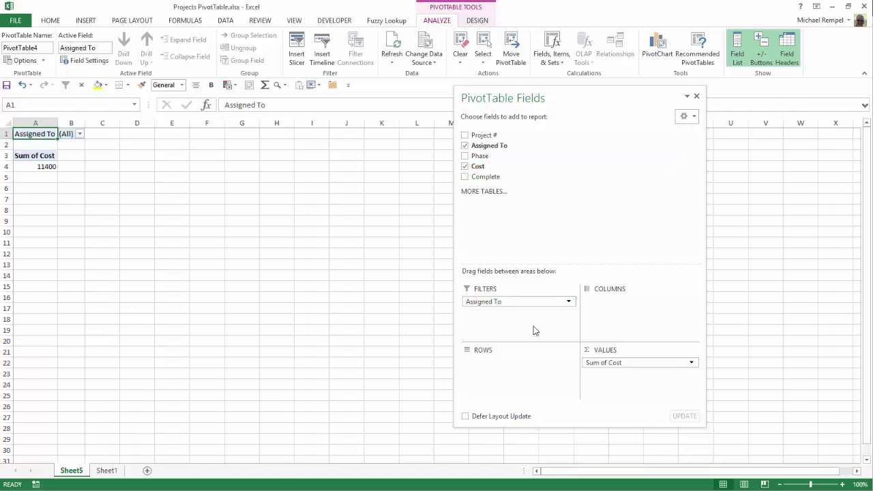
drag(482, 136, 517, 374)
drag(480, 156, 514, 386)
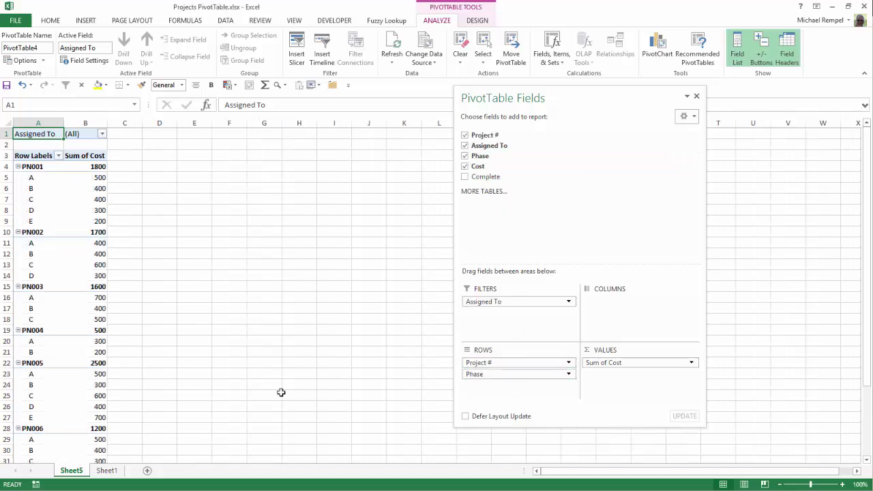
Step: Show the PivotTable report in tabular form and repeat all item labels
click(480, 20)
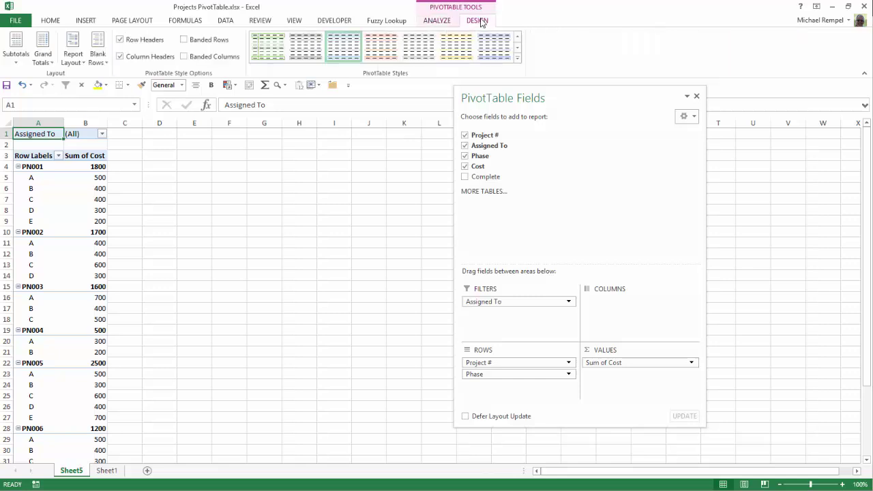
click(73, 59)
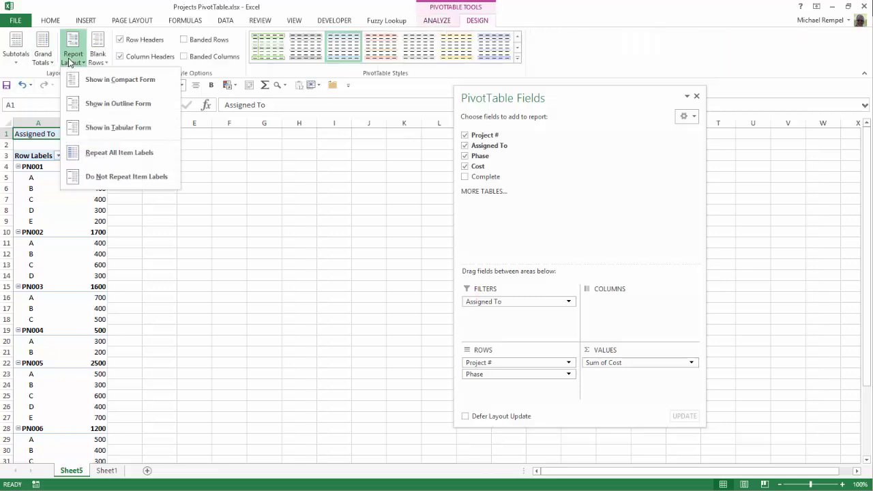
click(117, 130)
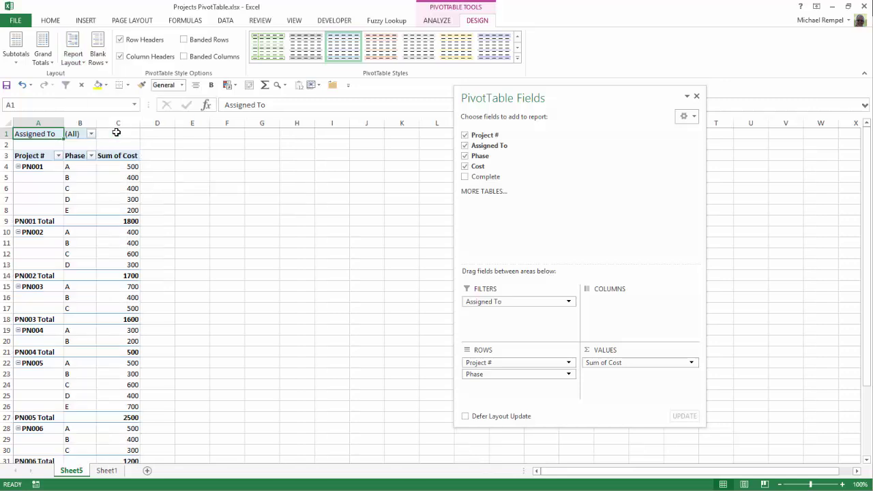
click(73, 57)
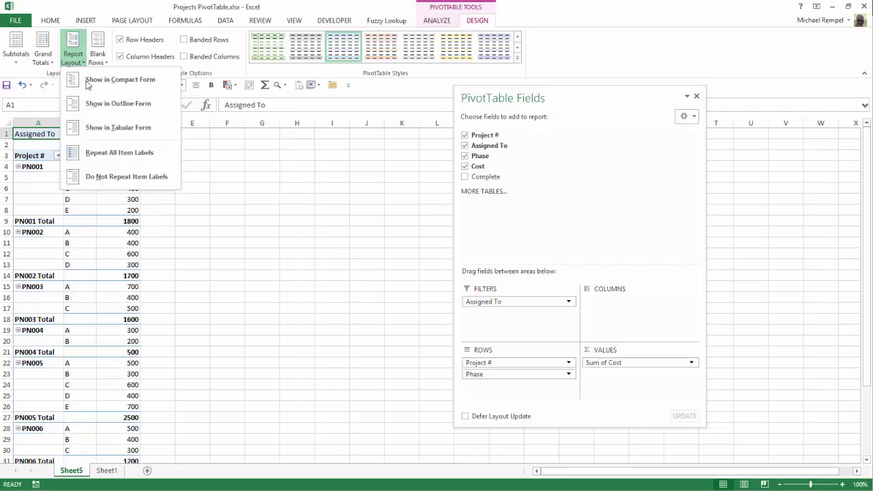
click(117, 153)
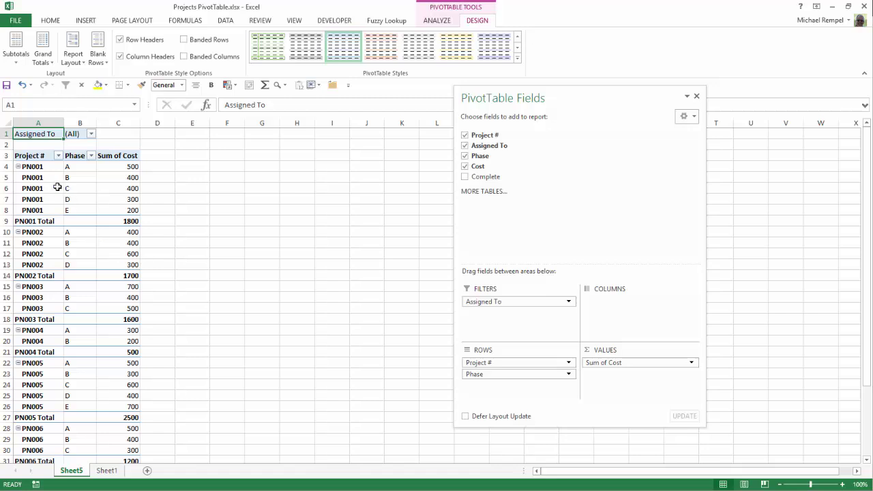
Step: Set the number format of the Sum of Cost value field to Accounting with two decimals and the $ symbol
mouse_move(107, 198)
click(121, 179)
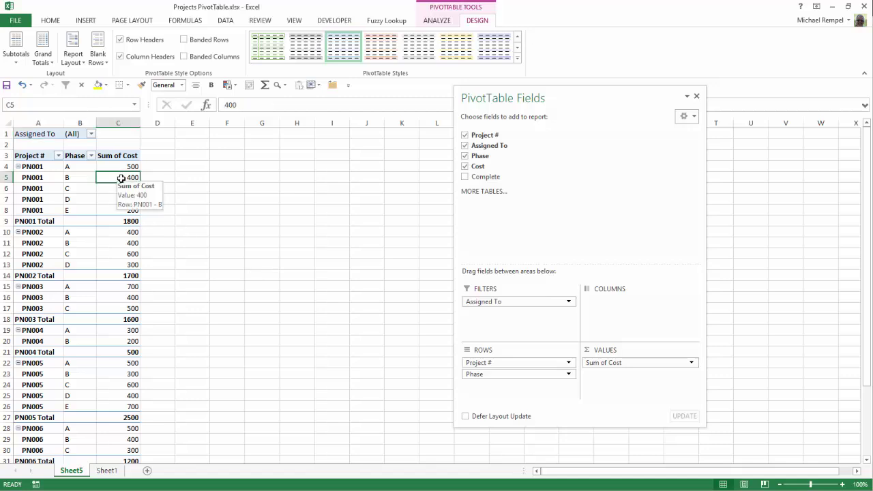
right_click(121, 178)
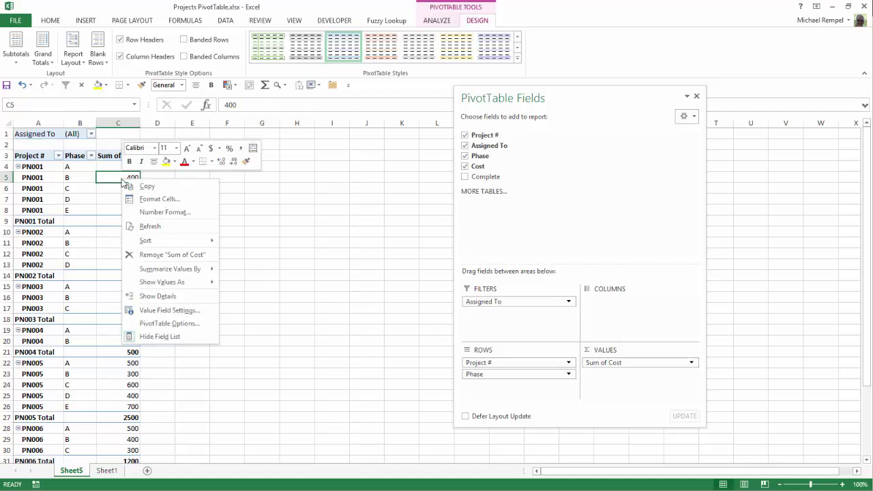
click(168, 311)
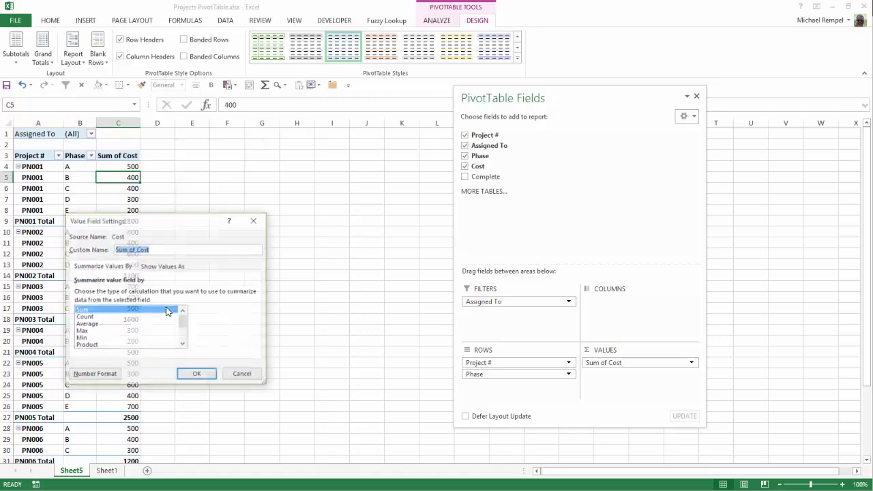
click(105, 376)
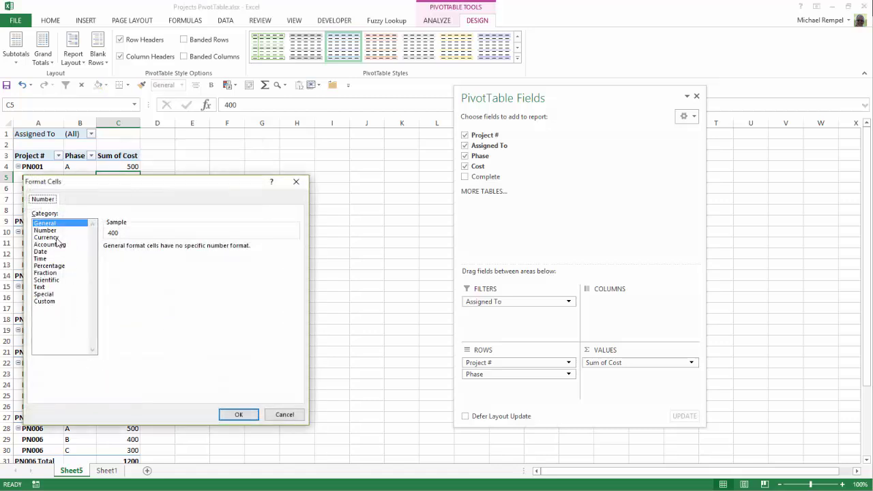
click(58, 244)
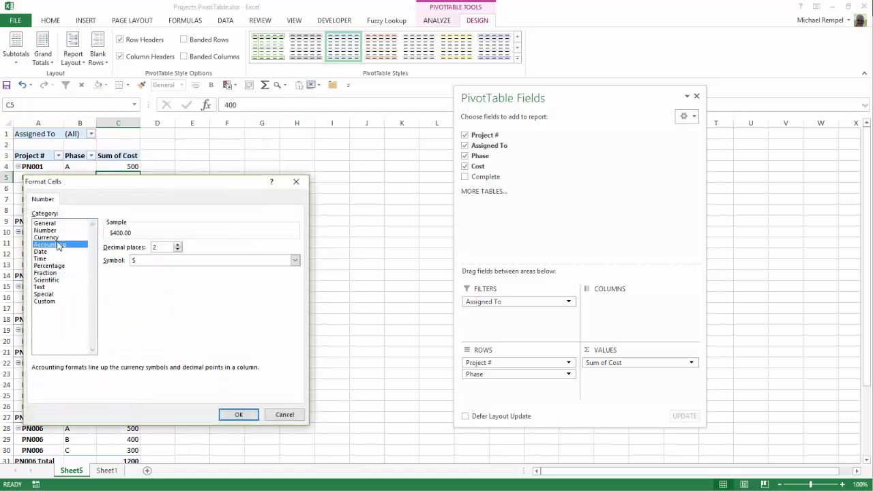
click(239, 415)
click(194, 376)
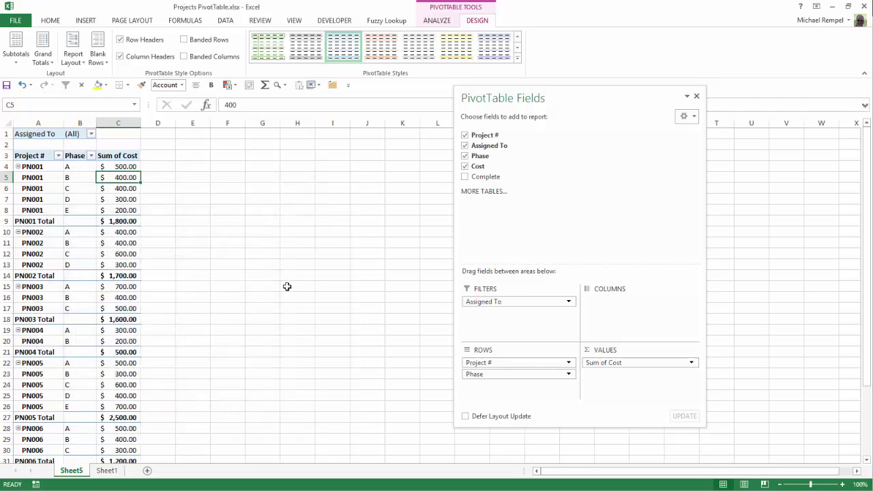
Step: Enter the heading "Competed" in cell D3 beside the PivotTable and autofit column D to it
click(165, 158)
text(Competed)
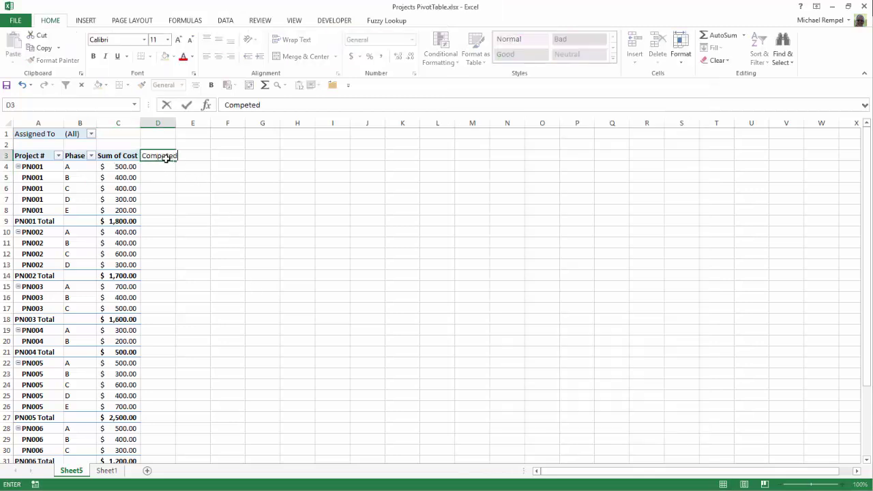
key(Return)
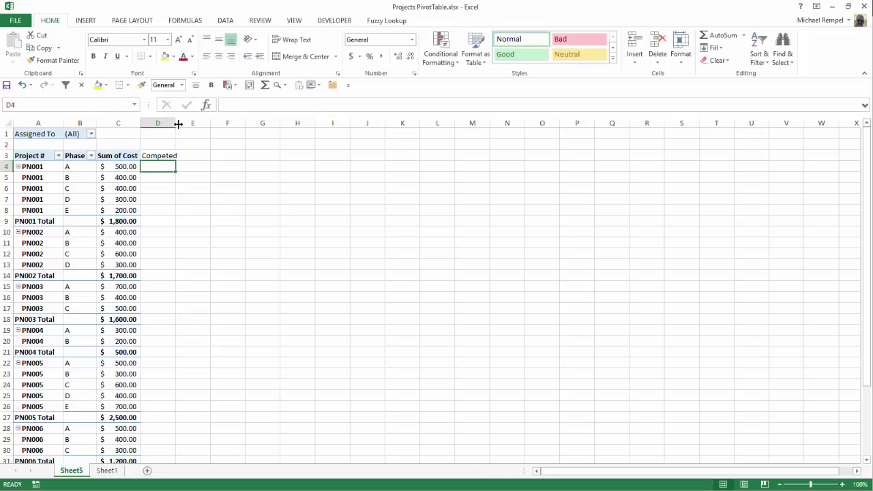
double_click(177, 125)
Step: Copy the formatting of the Sum of Cost heading onto the Competed heading in D3
click(123, 154)
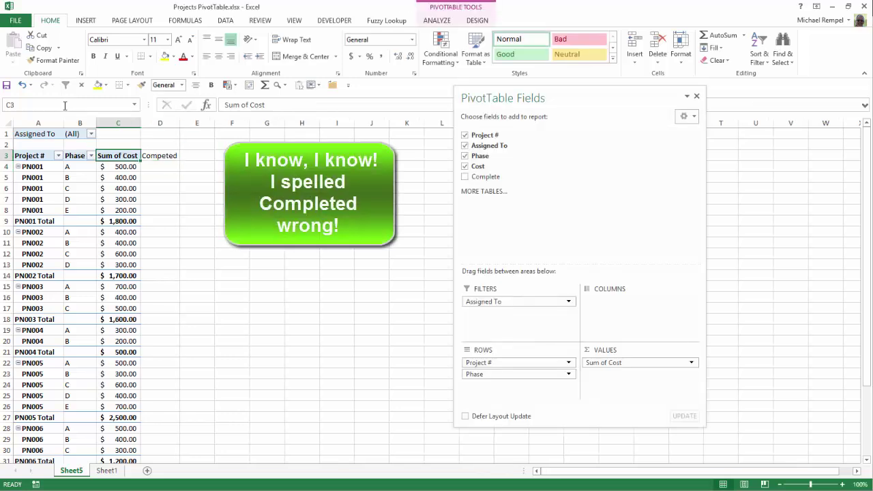
double_click(54, 60)
click(160, 155)
click(160, 156)
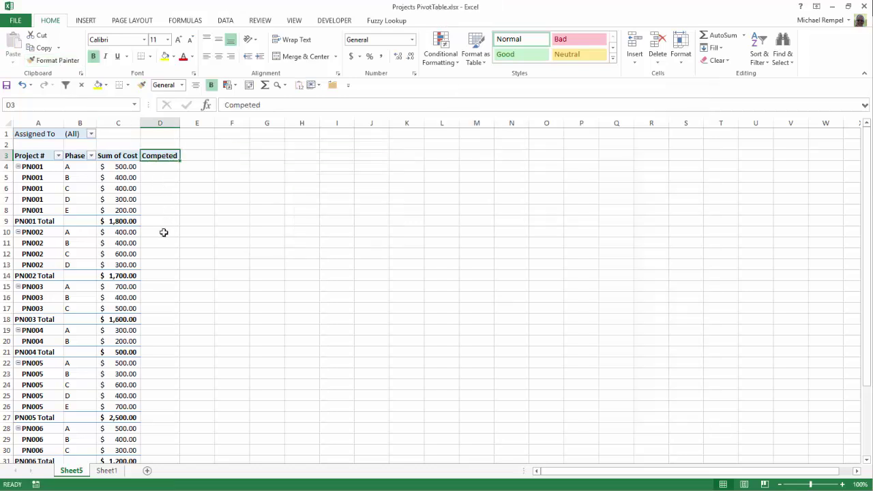
click(40, 167)
click(81, 169)
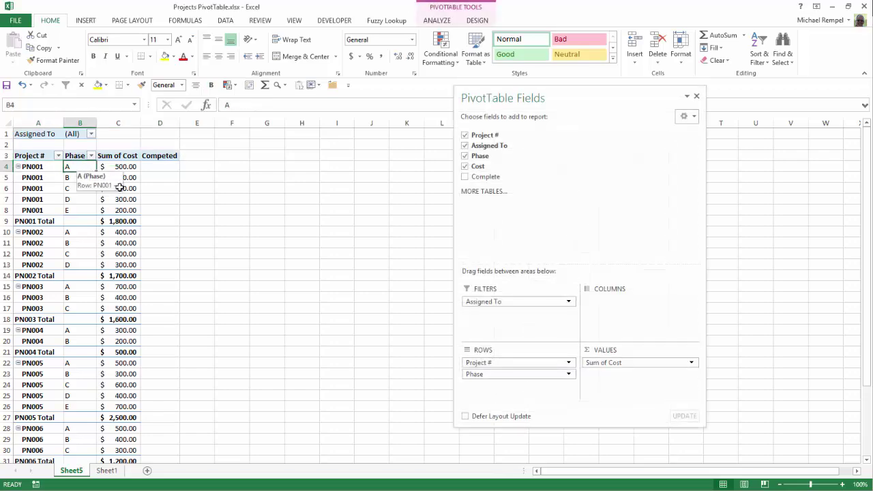
click(107, 471)
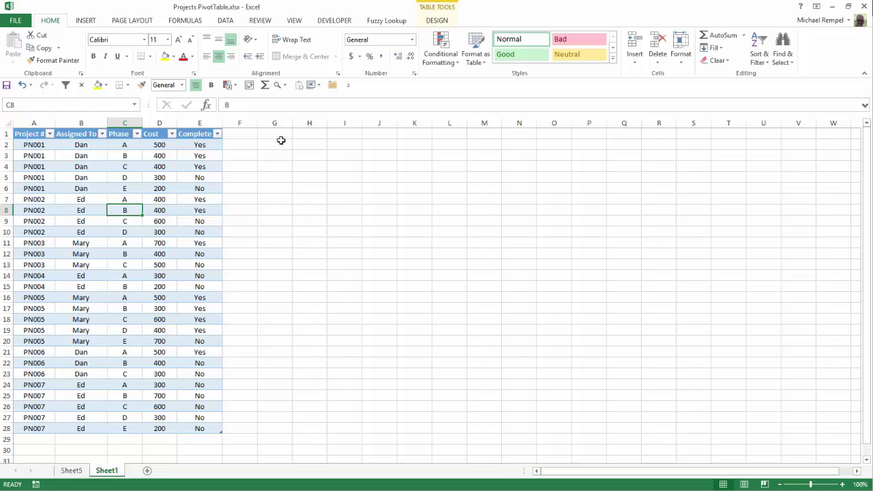
click(70, 471)
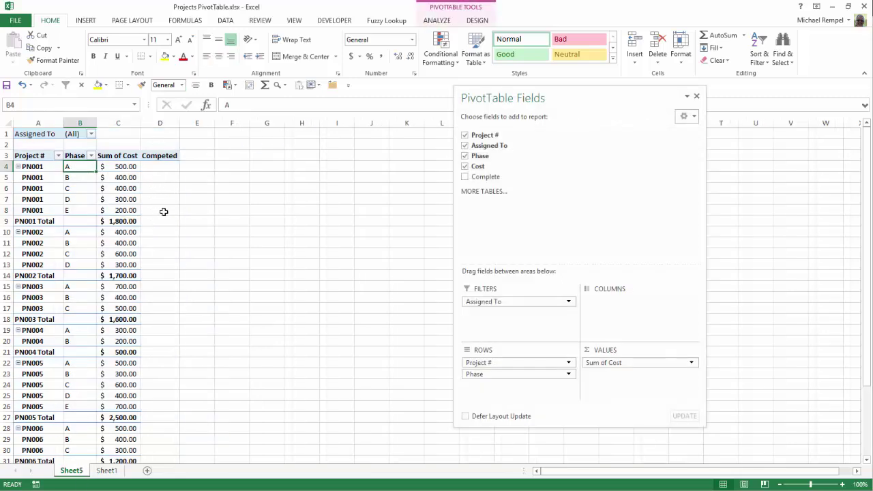
Step: Add a new table column headed "Concatenate" in cell F1 of Sheet1, next to the Complete column
click(111, 471)
click(235, 133)
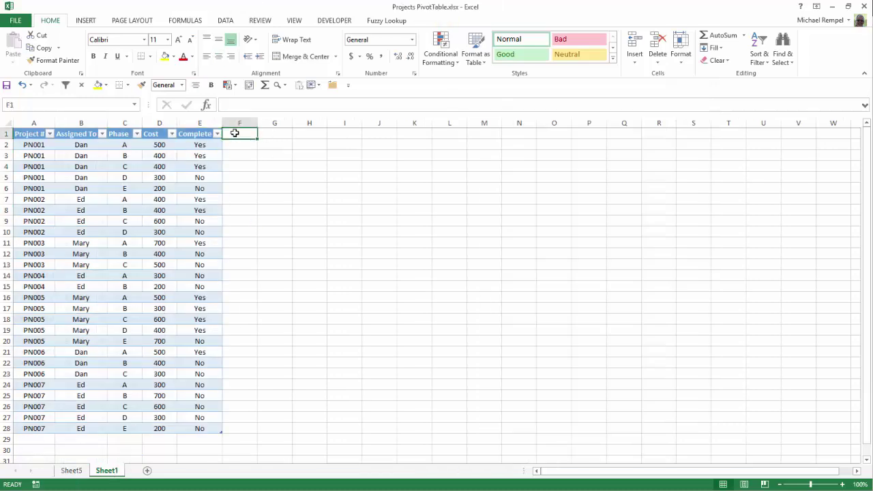
text(Con)
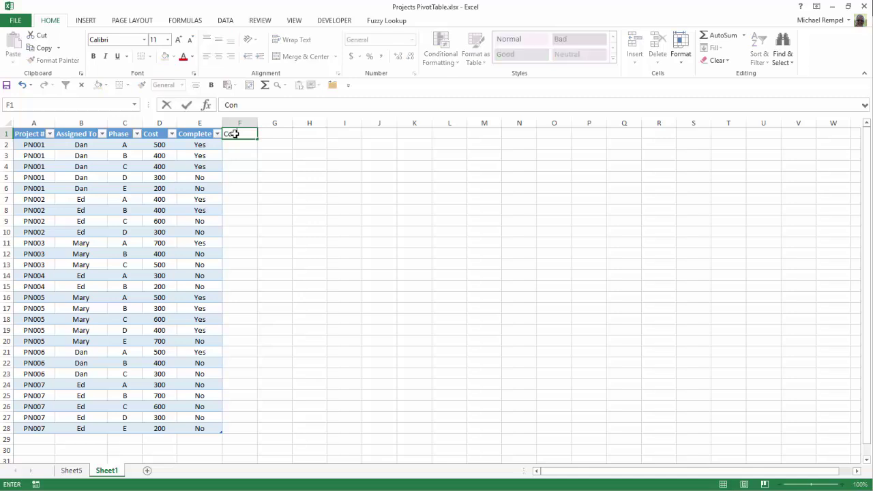
text(catenate)
key(Return)
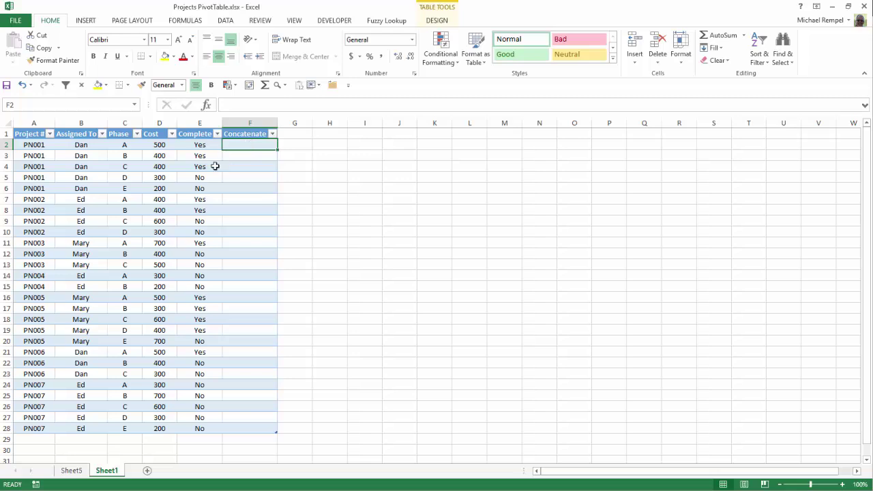
text(=)
click(34, 145)
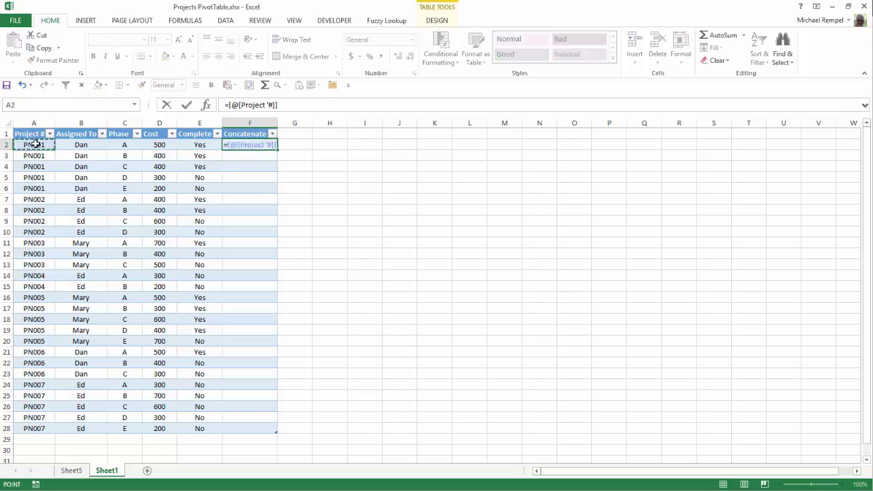
text(&)
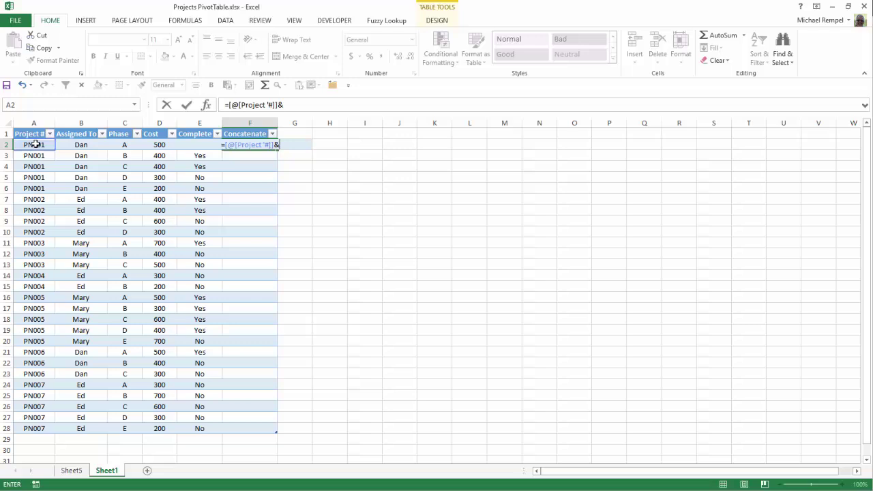
click(114, 145)
key(Return)
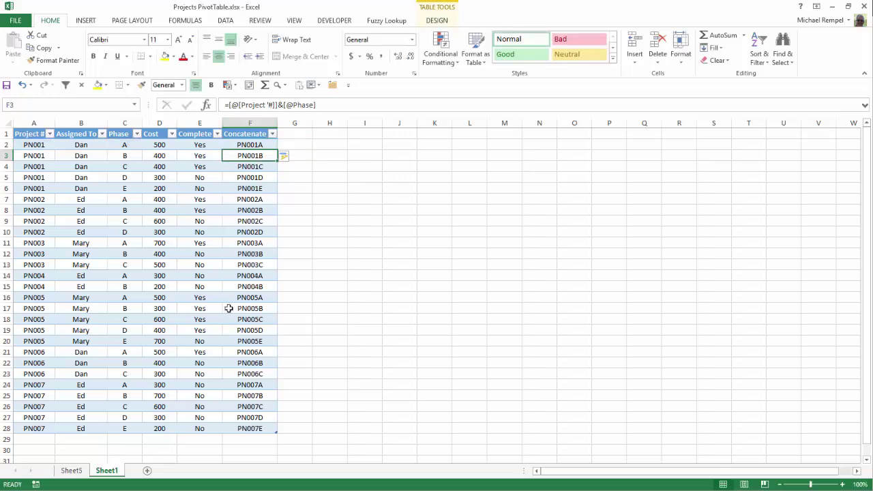
Step: Start an INDEX formula in D4 of Sheet5, using the entire Projects table on Sheet1, headers included, as the array
click(67, 473)
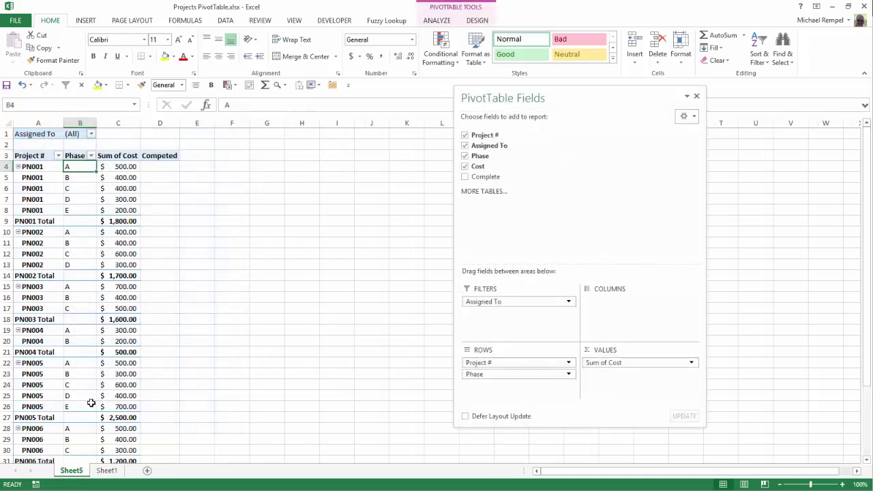
click(159, 168)
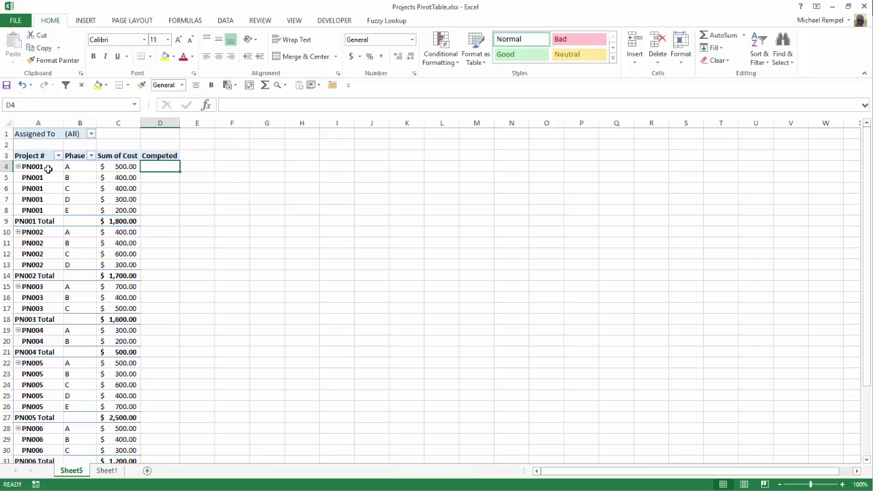
click(106, 471)
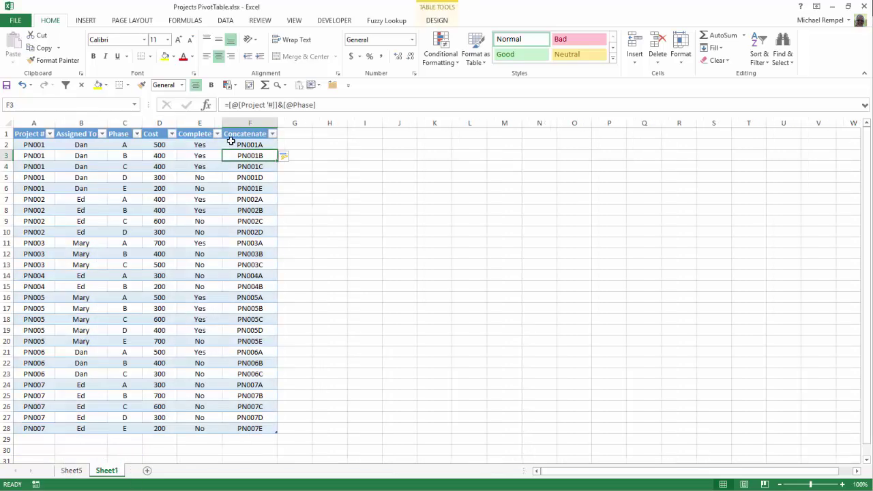
click(71, 471)
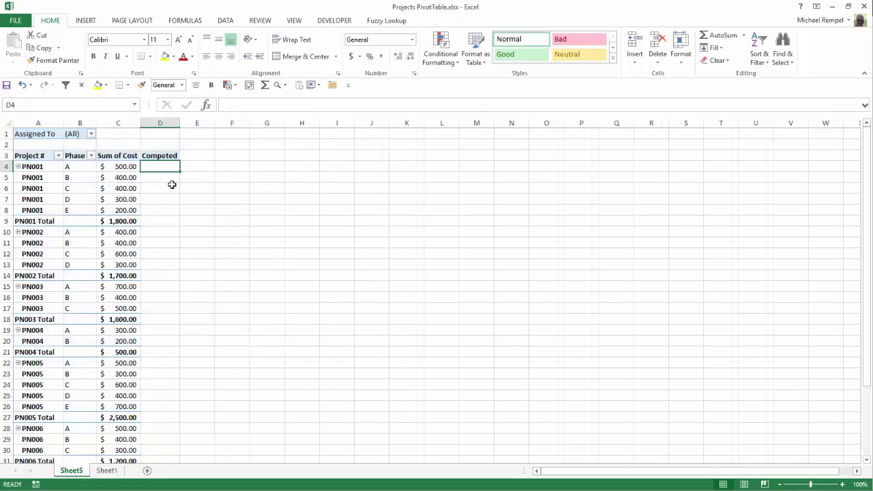
text(=ind)
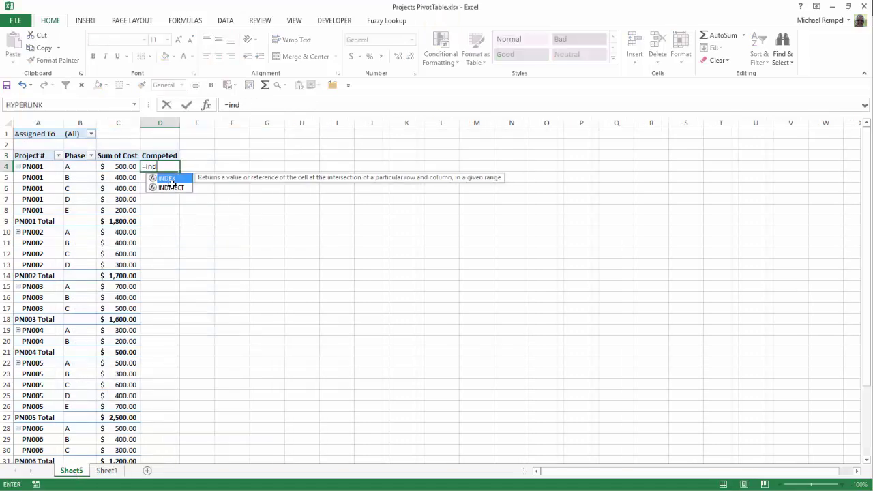
key(Tab)
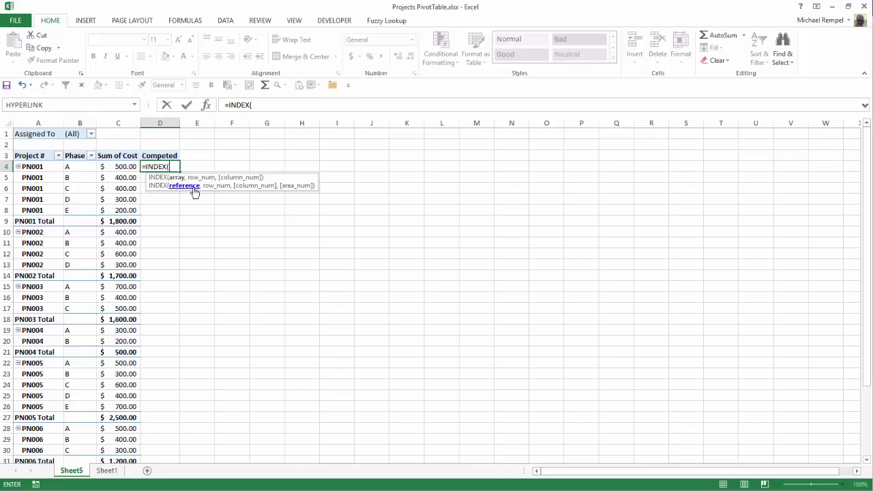
click(106, 471)
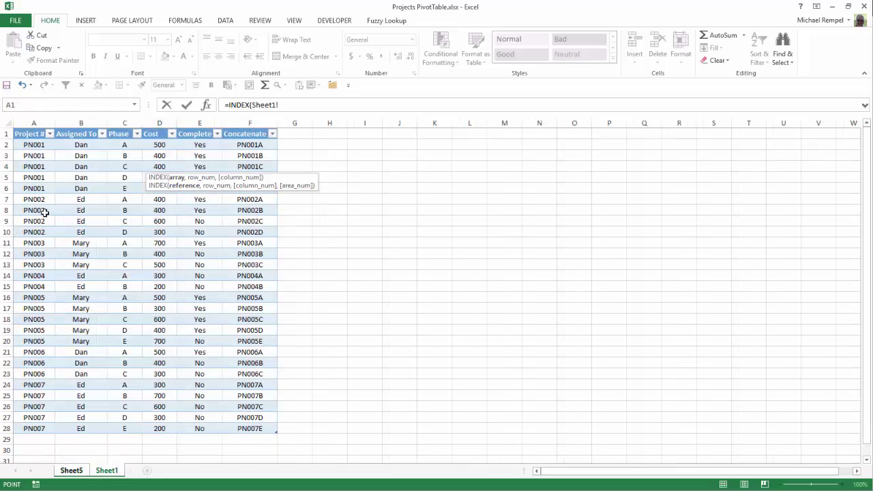
drag(39, 133, 251, 425)
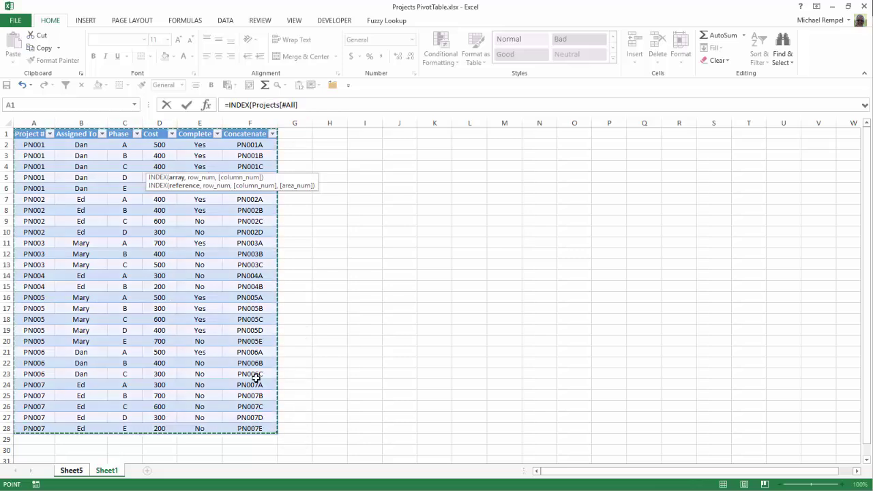
text(,)
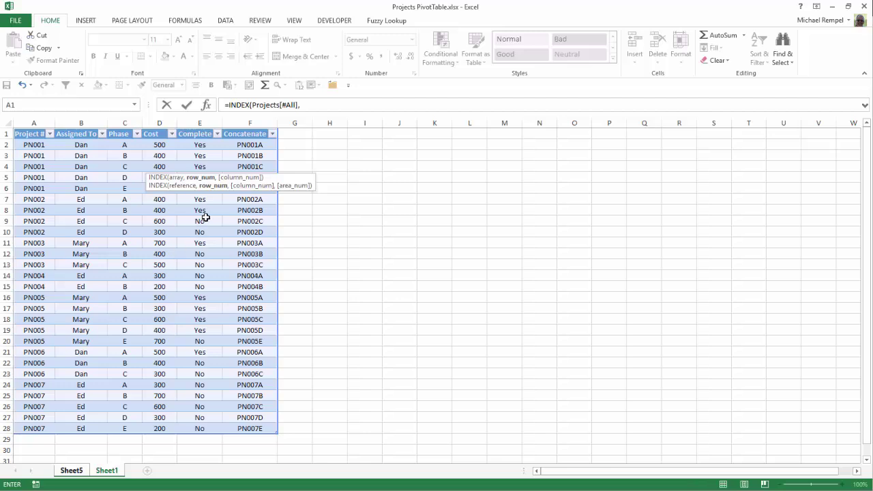
Step: Nest a MATCH function as the INDEX row number, with a CONCATENATE function as its lookup value
text(matc)
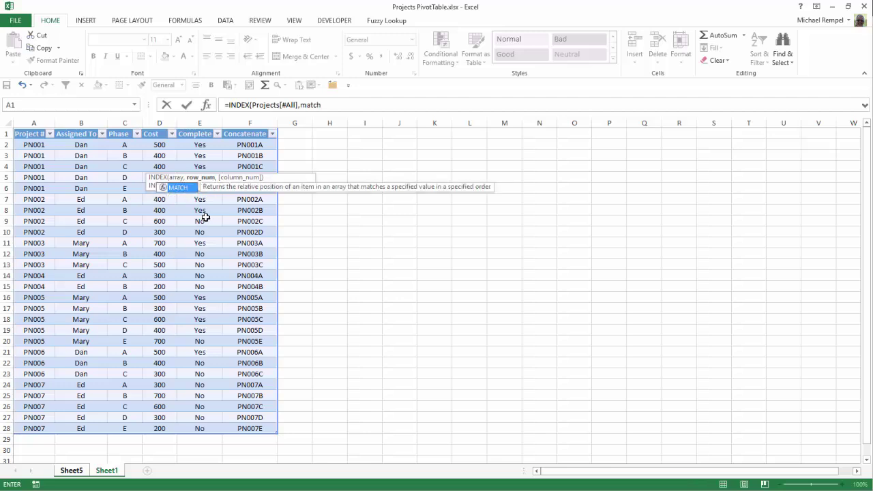
text(h)
key(Tab)
text(con)
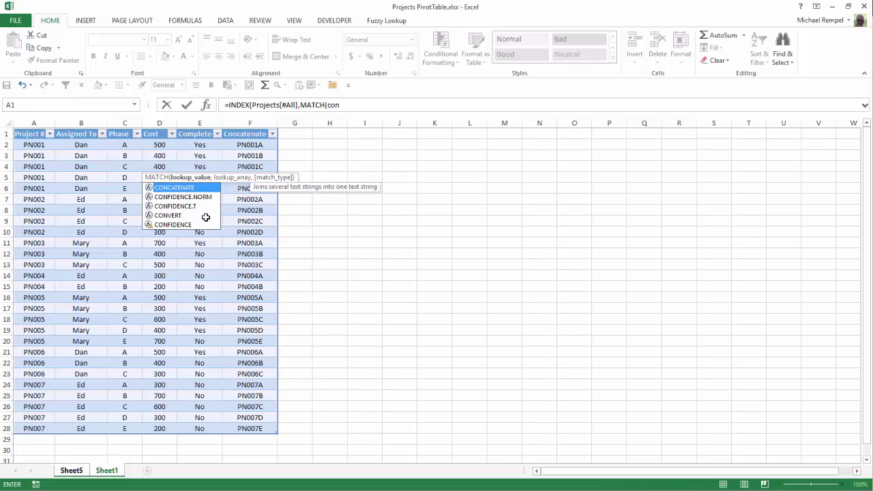
key(Tab)
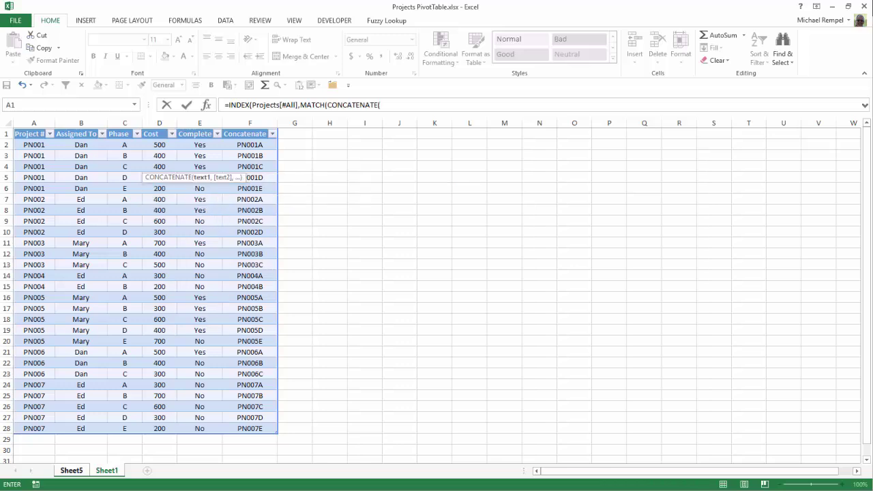
Step: Set the CONCATENATE arguments to the PivotTable's project number in Sheet5!A4 and phase in Sheet5!B4, and close the function
click(67, 472)
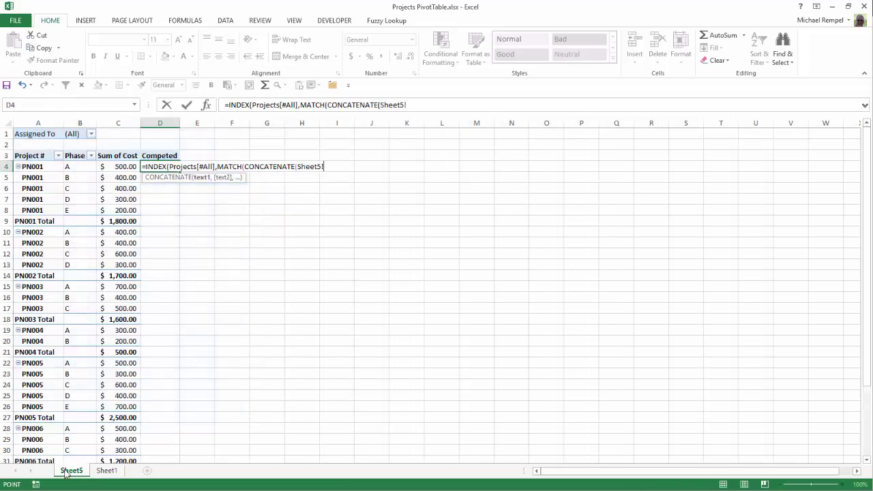
click(443, 108)
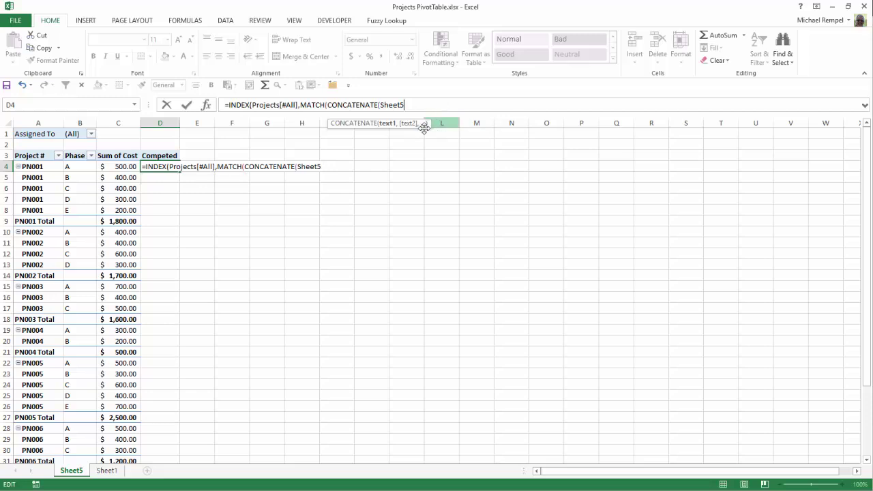
key(BackSpace)
key(BackSpace)
key(BackSpace)
key(BackSpace)
key(BackSpace)
key(BackSpace)
key(BackSpace)
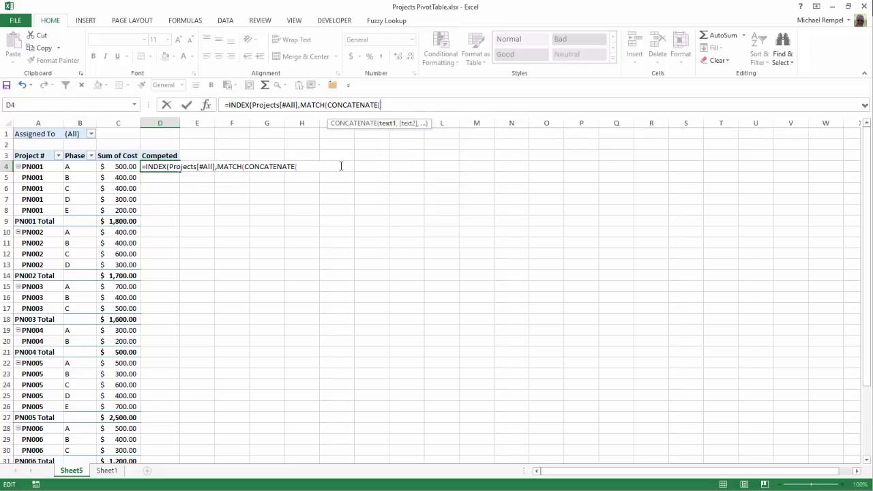
click(34, 167)
text(,)
click(72, 166)
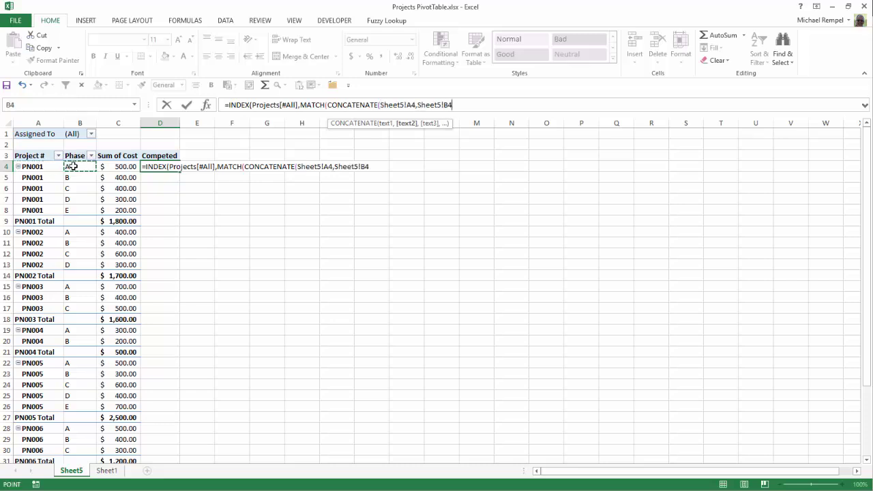
text(),)
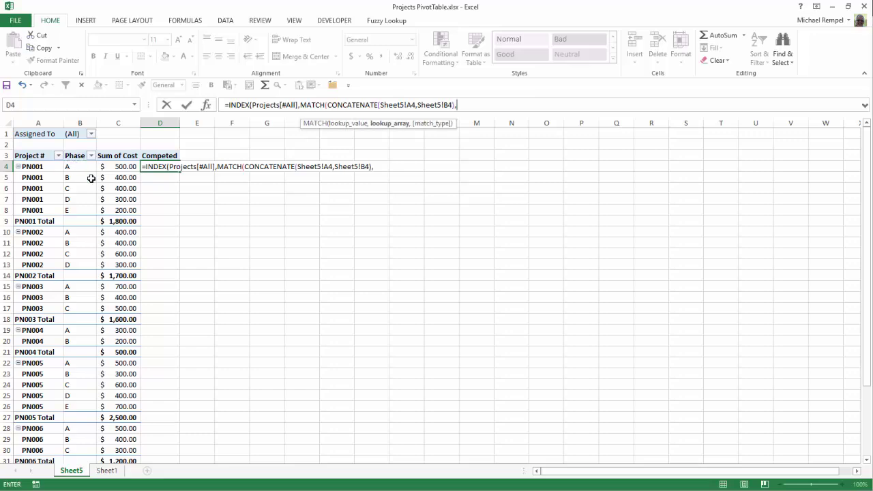
Step: Complete the formula with an exact match (0) against the Projects table's whole Concatenate column and 5 as the column number
click(109, 473)
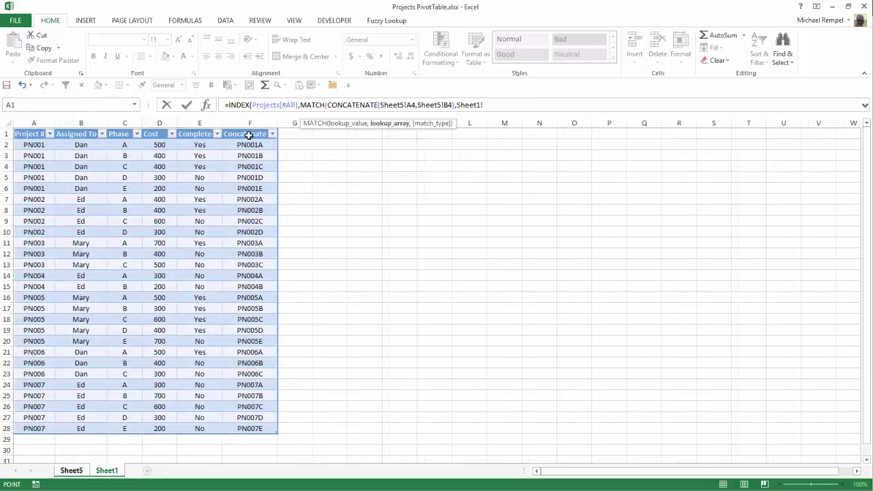
drag(249, 135, 259, 430)
text(,)
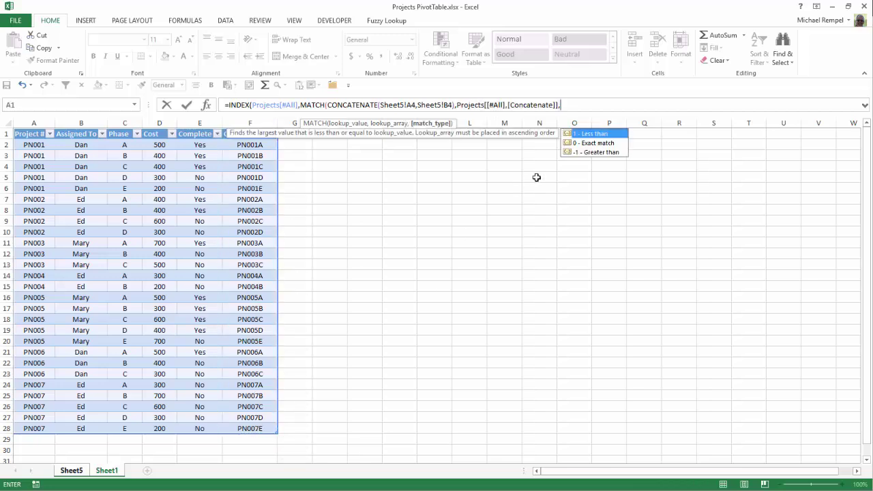
key(Down)
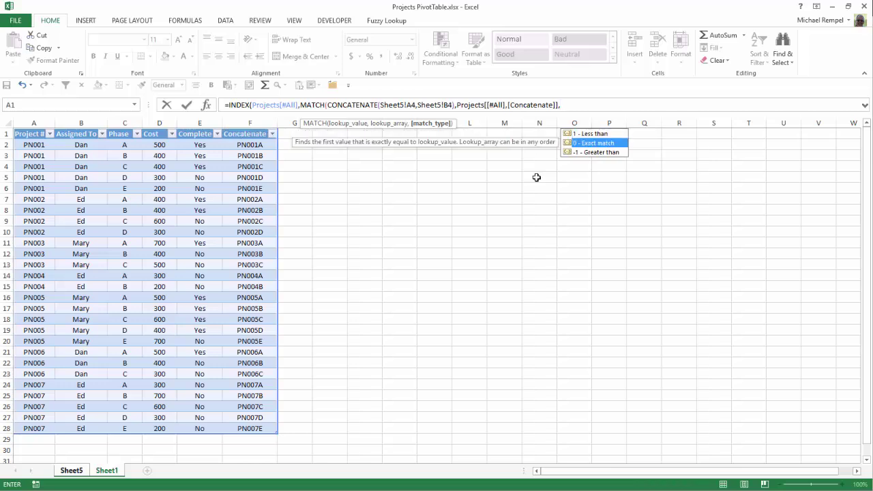
key(Tab)
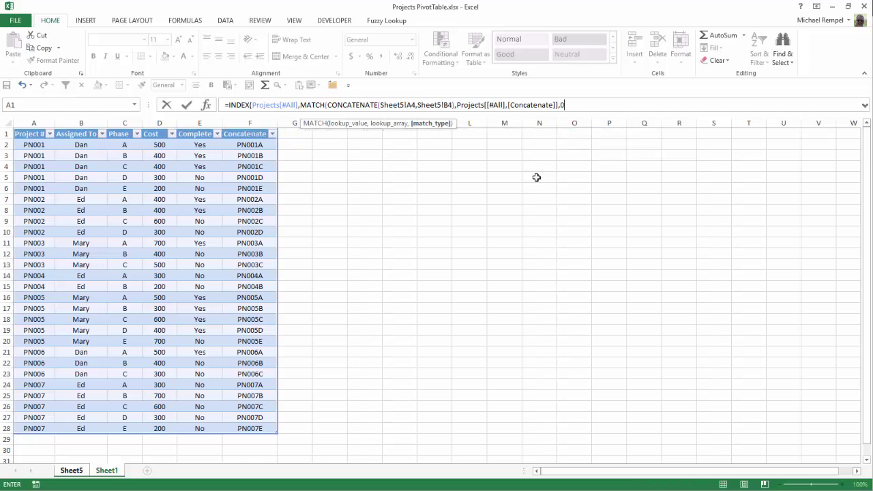
text(),5)
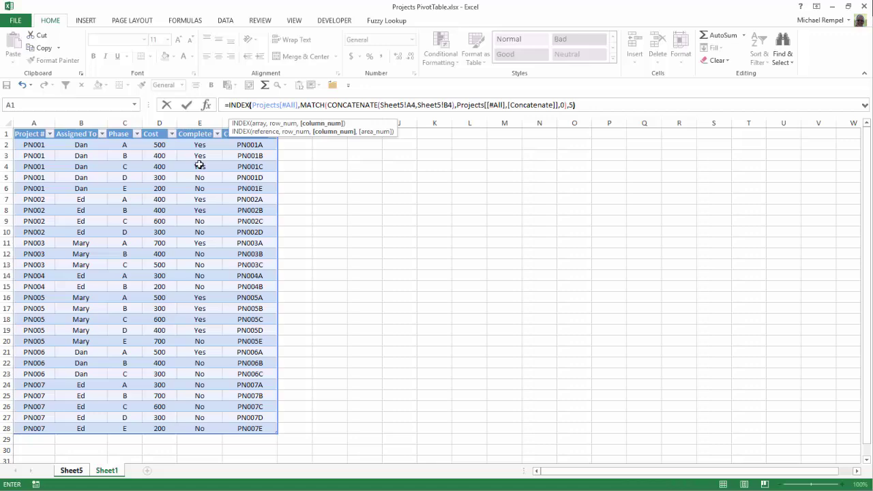
key(Return)
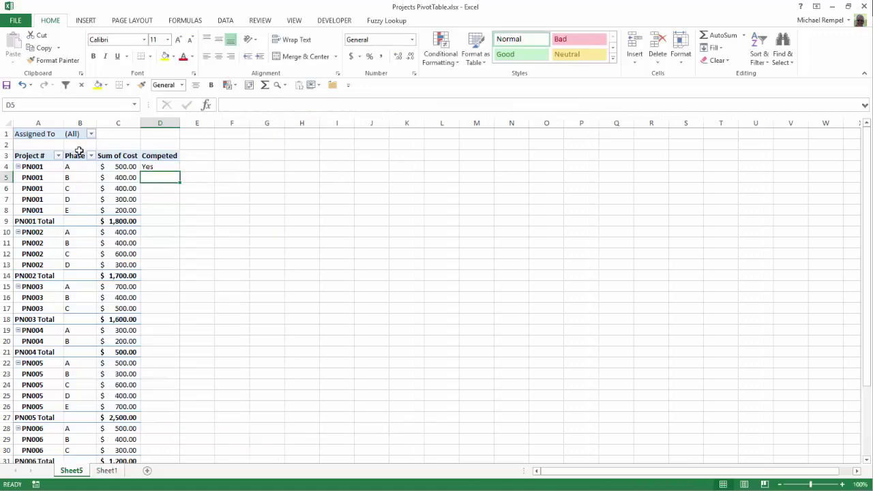
Step: Fill the INDEX formula from D4 down the Competed column to the PivotTable's last row
click(155, 169)
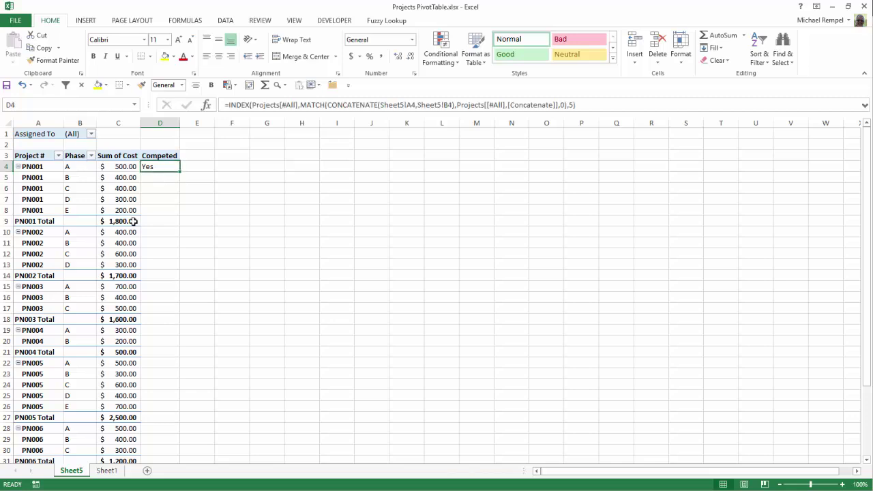
double_click(181, 172)
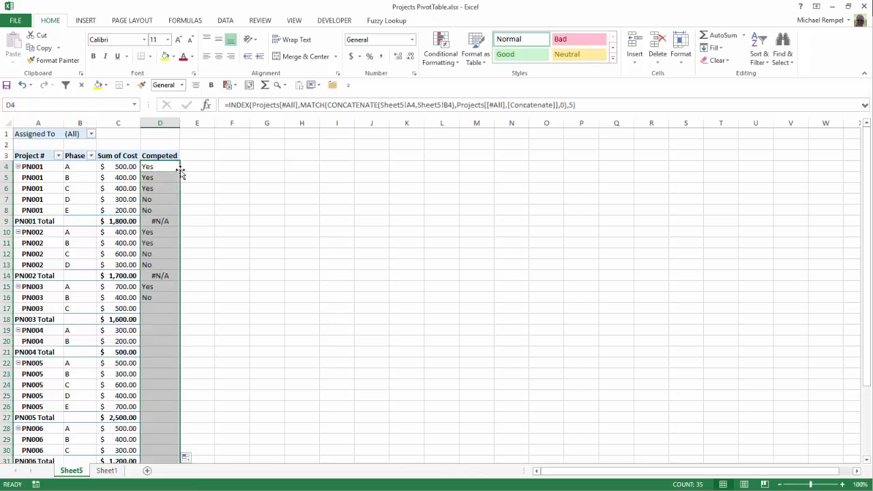
click(115, 199)
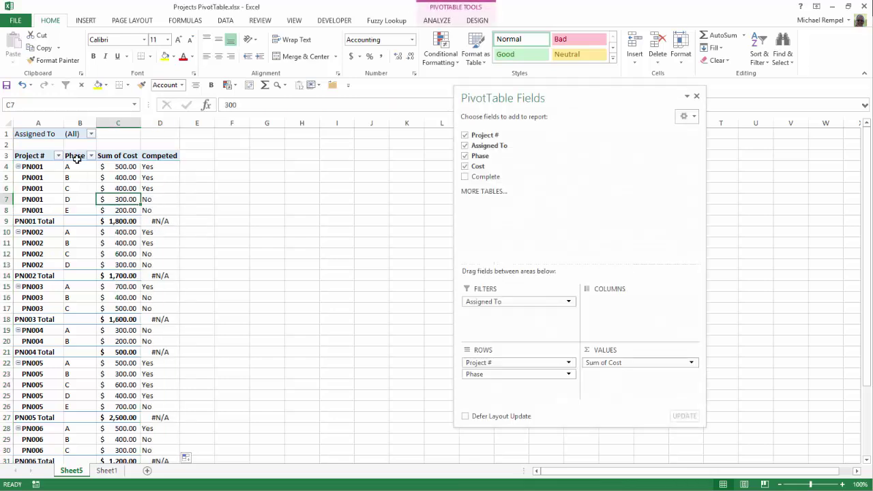
click(106, 471)
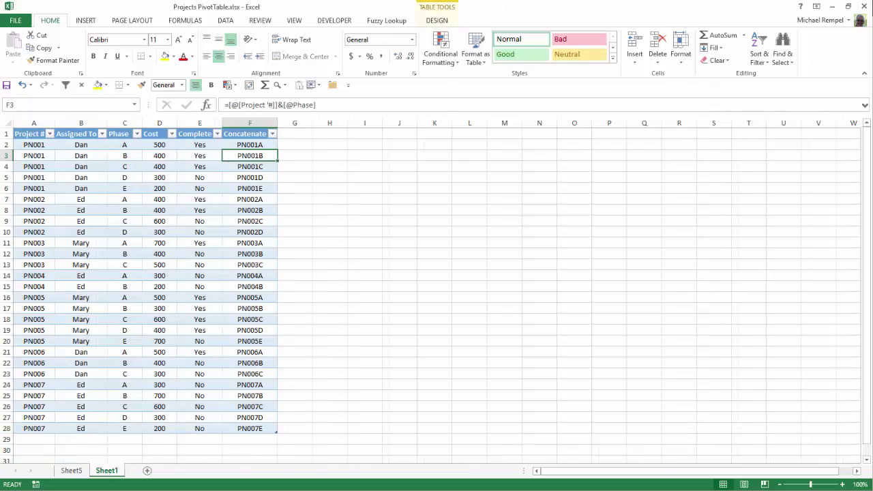
click(71, 471)
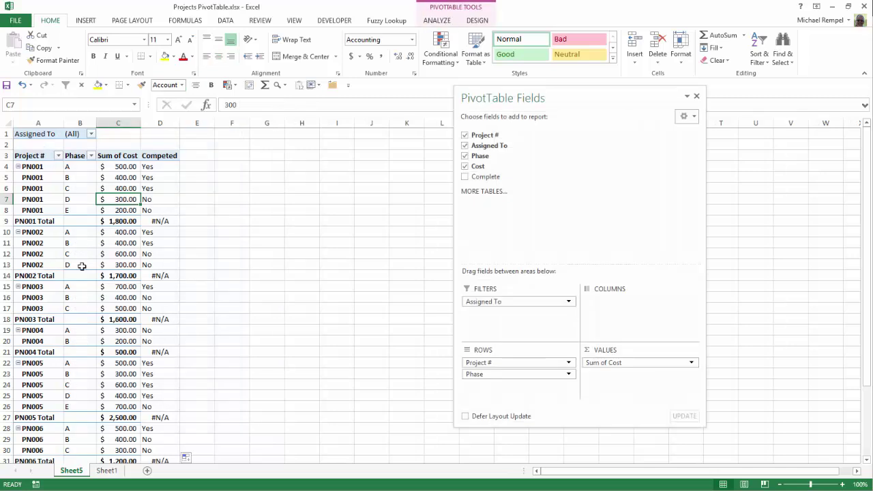
click(107, 471)
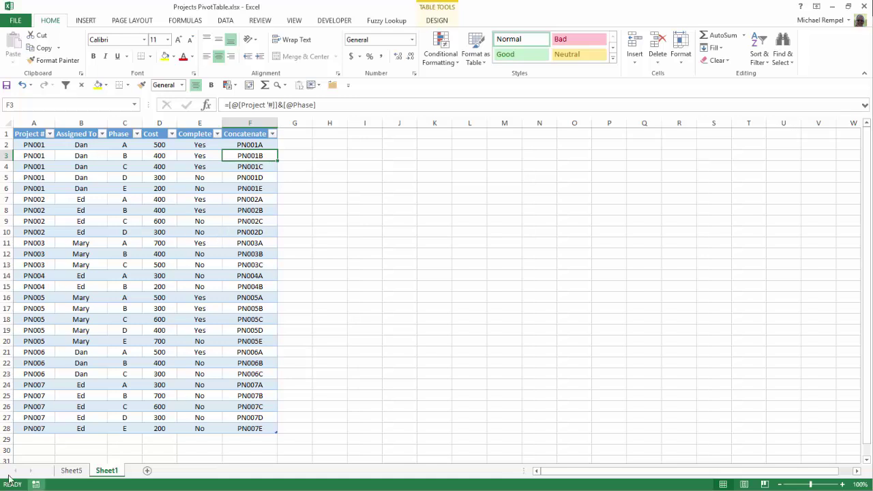
click(71, 471)
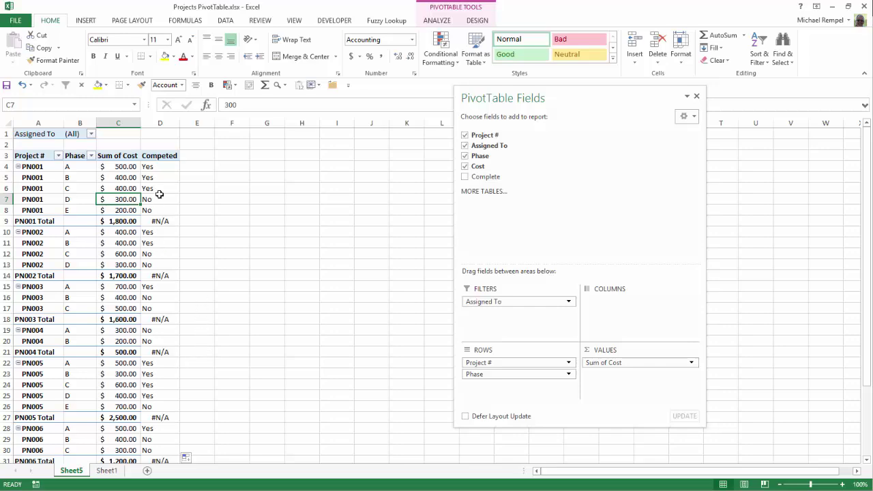
Step: Center the lookup results in the Competed column from D4 down to the Grand Total row
click(166, 168)
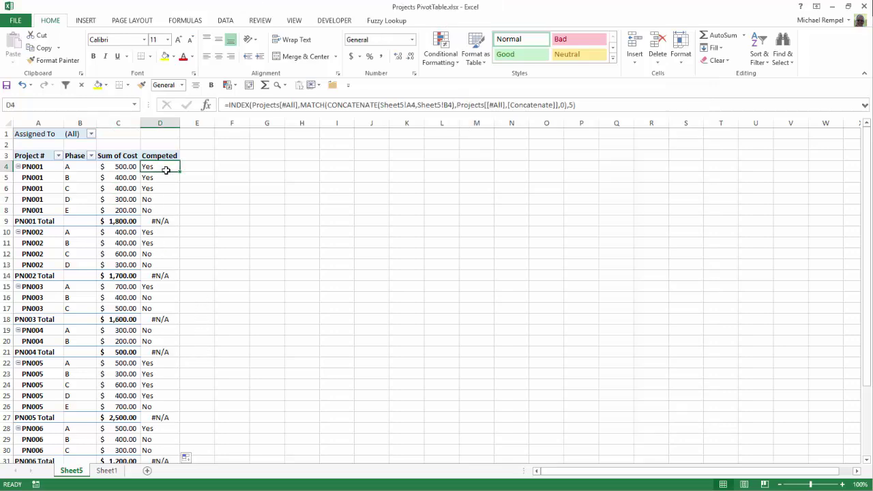
key(ctrl+shift+Down)
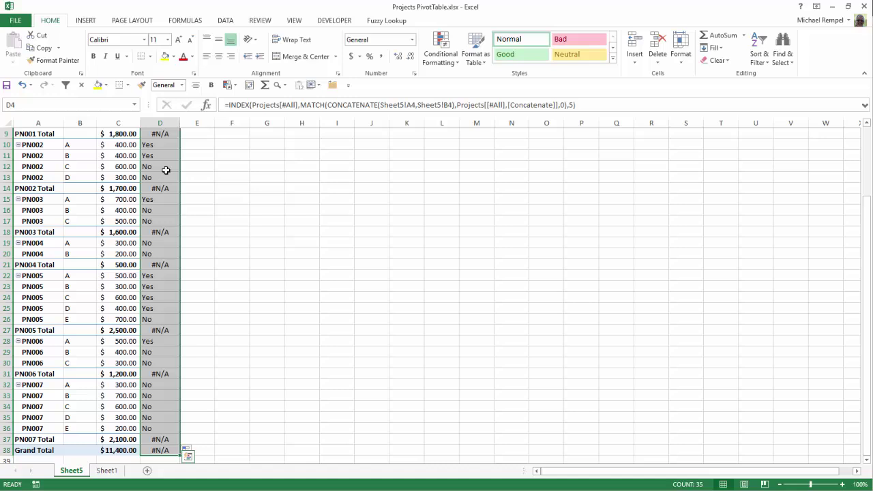
click(219, 56)
scroll(234, 160, up, 3)
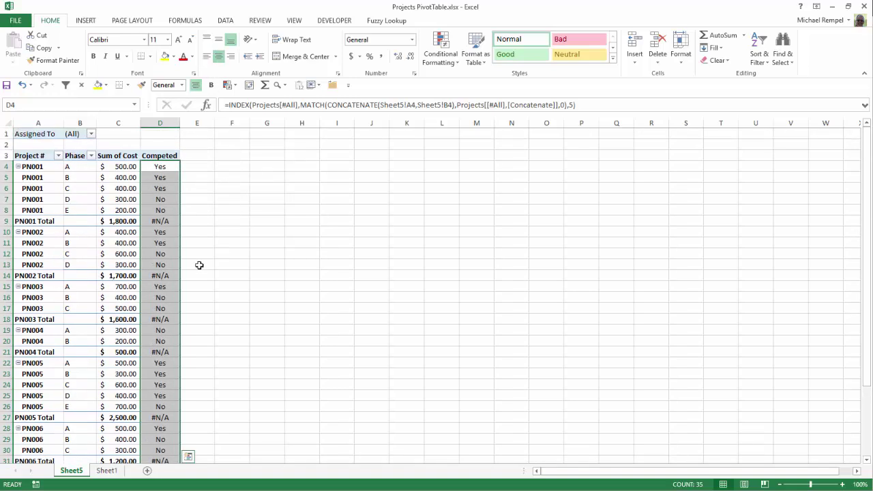
Step: Wrap the Competed column's INDEX formula in IFERROR with an empty string ("") for errors, applying it to all selected cells from D4 down
click(230, 105)
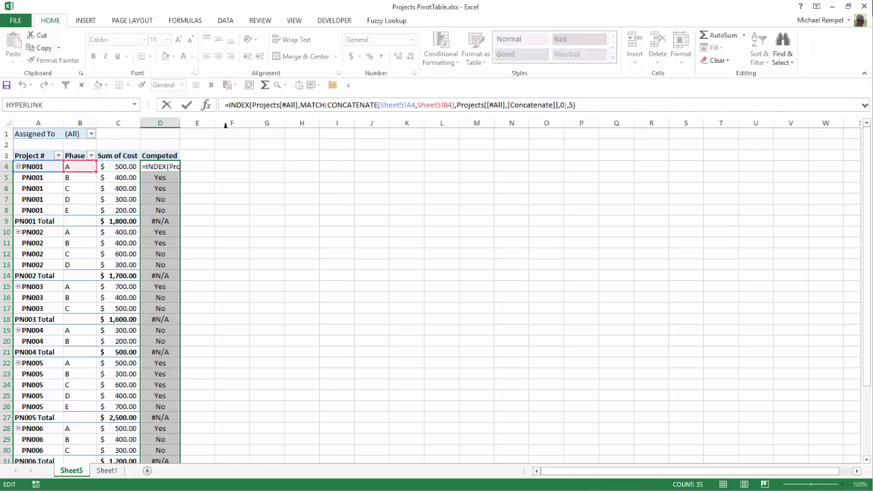
text(IFERROR()
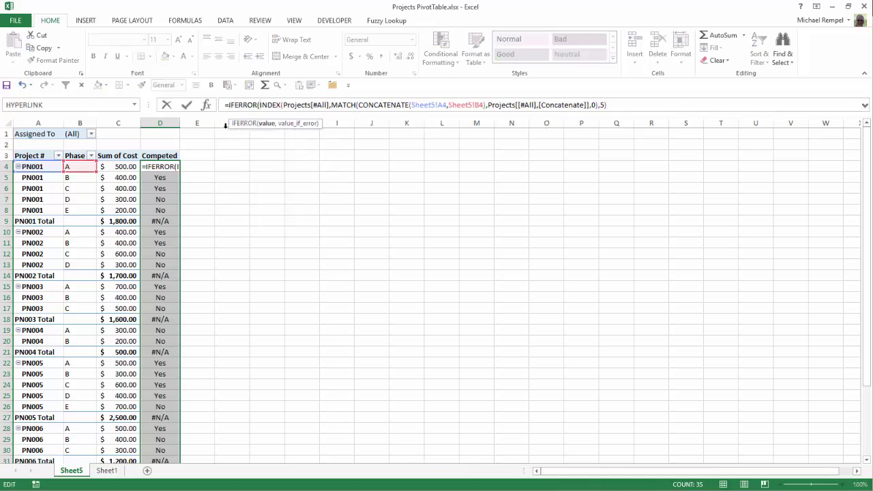
key(End)
text(,)
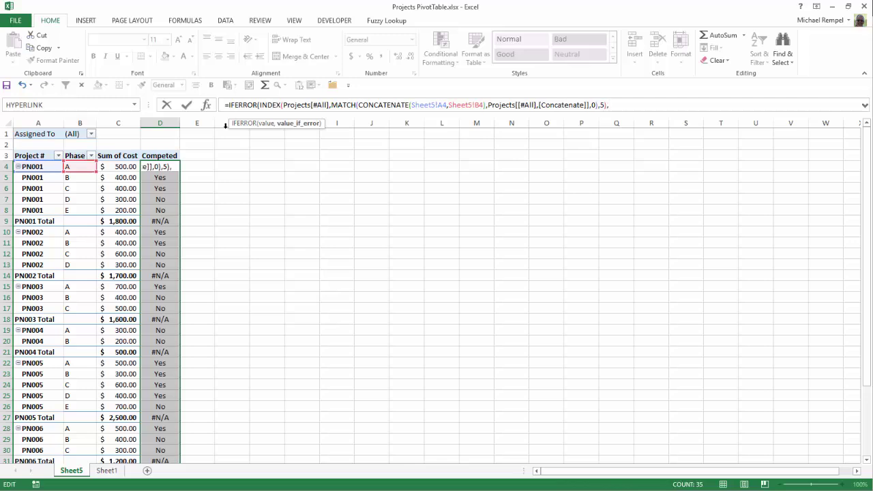
text(""))
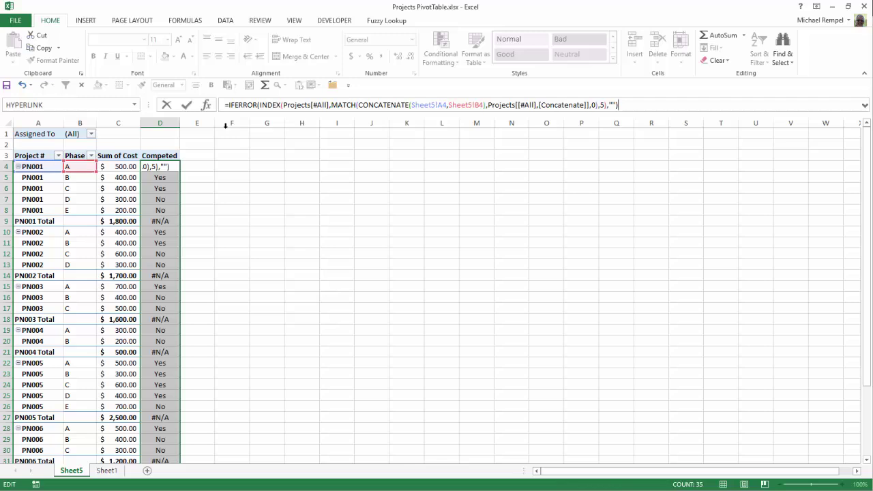
key(ctrl+Return)
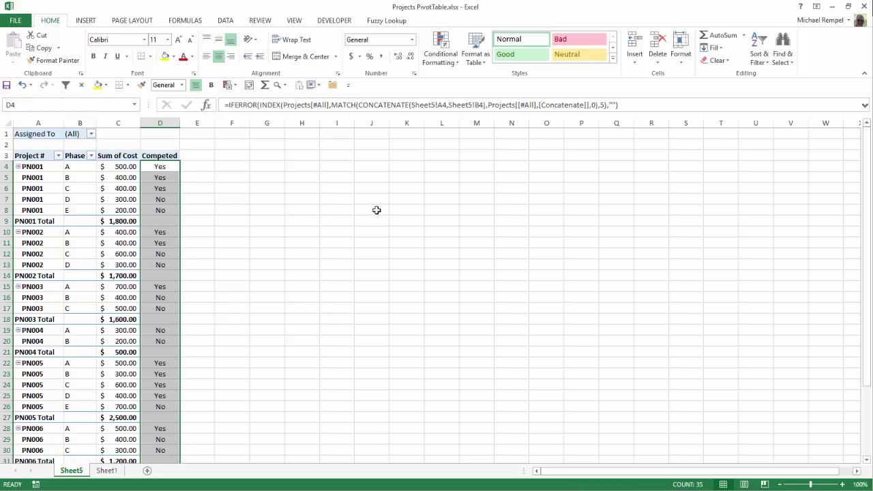
Step: Create a formula-based conditional formatting rule for the selected Competed cells with the condition =D4="Yes"
click(442, 45)
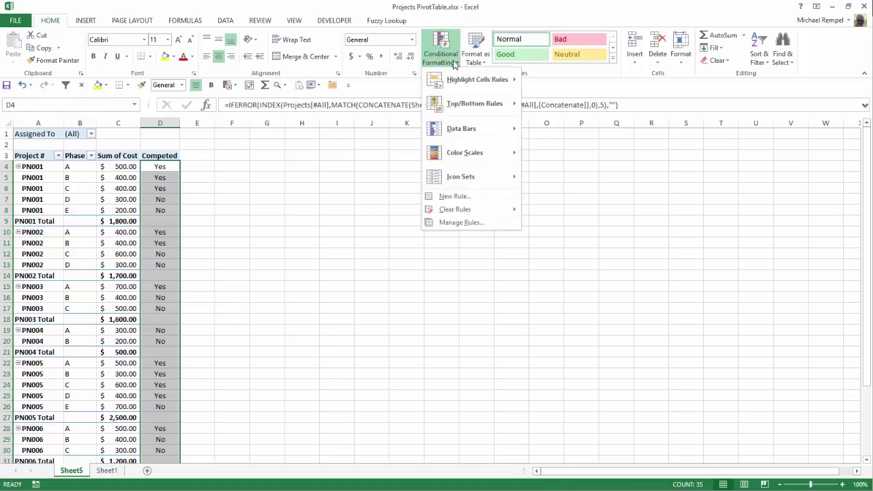
click(455, 196)
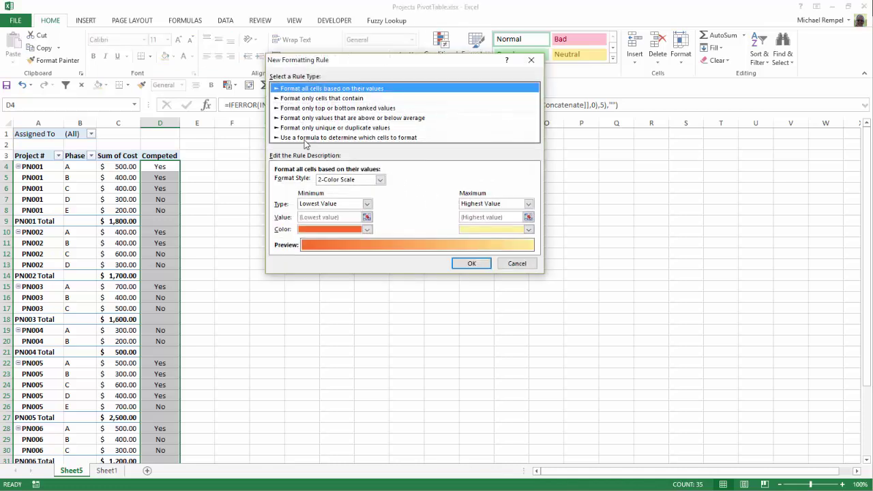
click(334, 137)
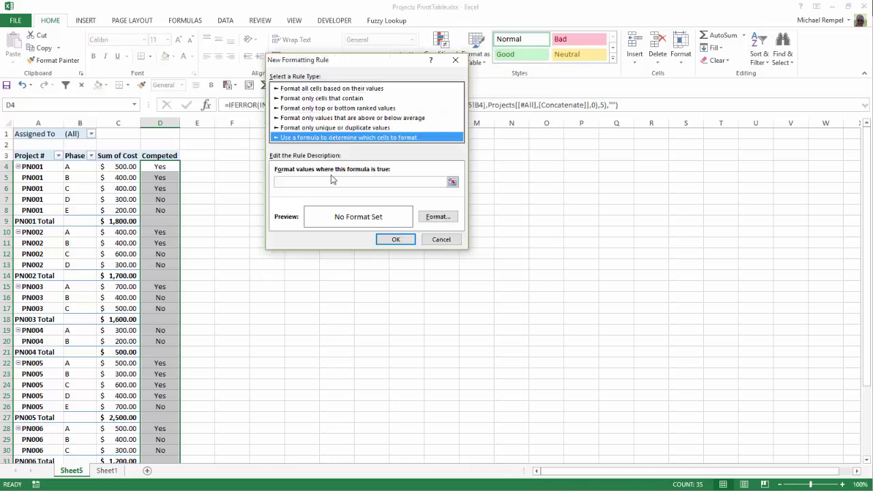
click(300, 183)
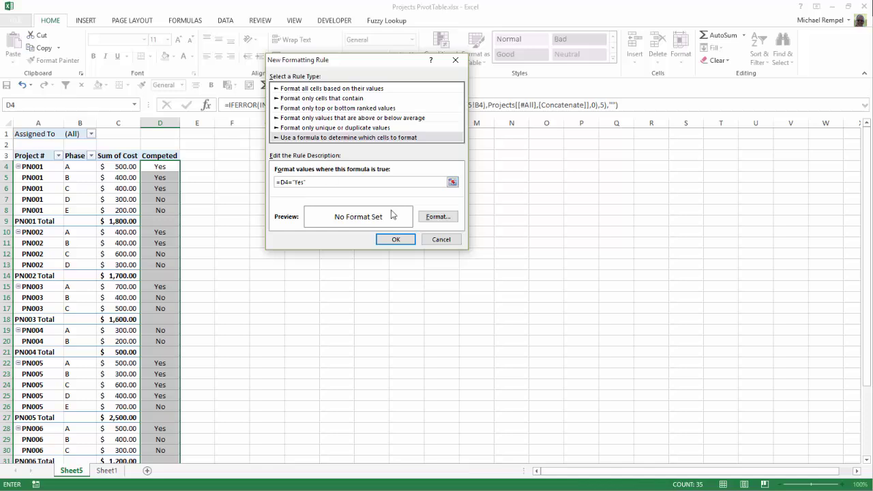
Step: Give the "Yes" rule a bold font in standard green and apply it to the Competed cells
click(429, 215)
click(432, 82)
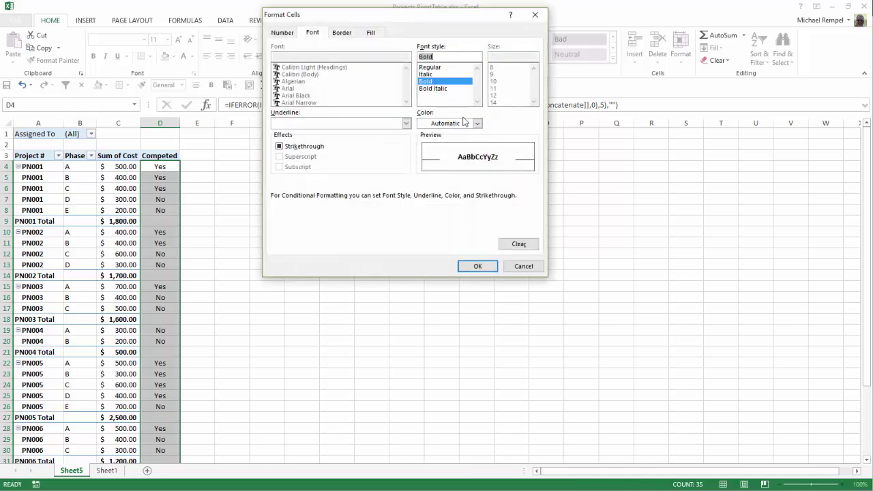
click(477, 123)
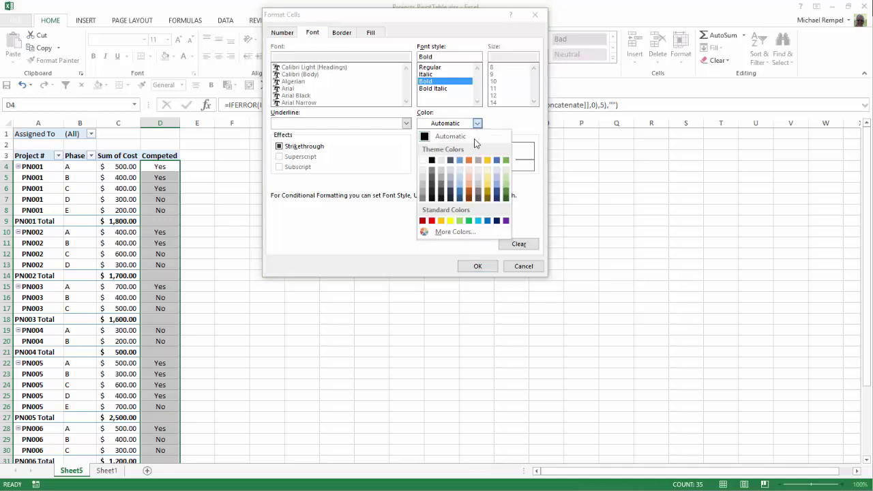
click(470, 220)
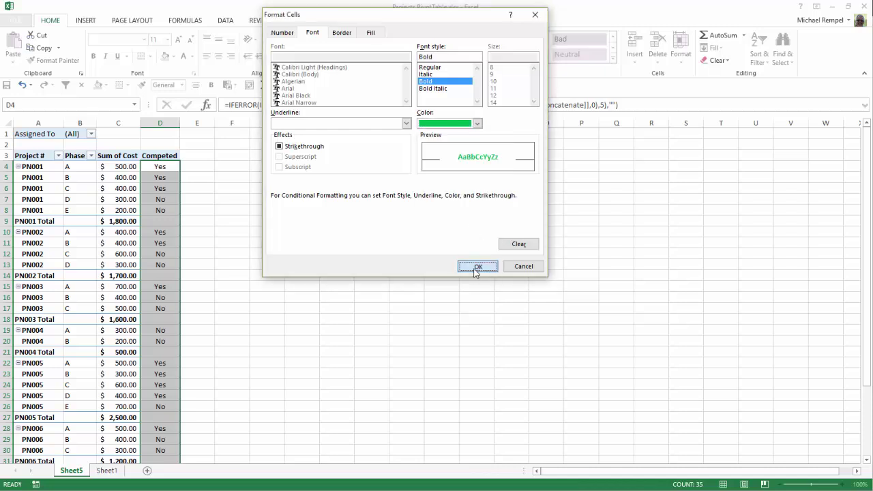
click(475, 266)
click(395, 240)
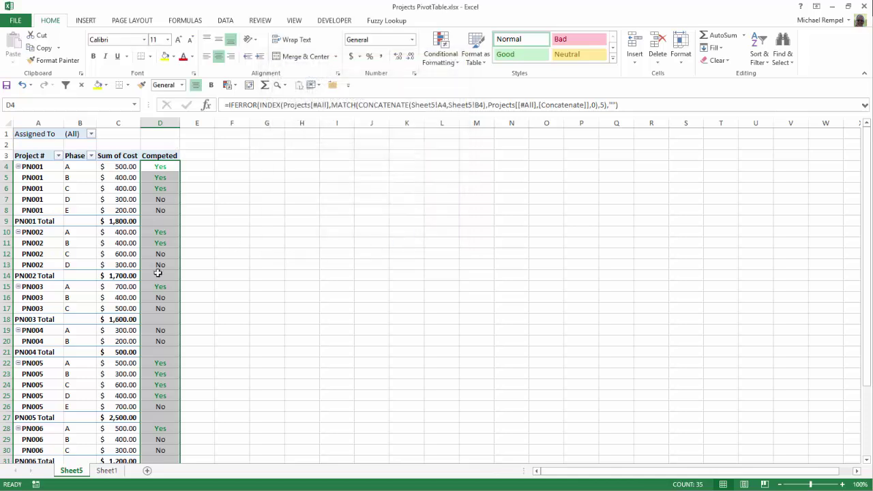
Step: Create a second formula-based conditional formatting rule for the Competed cells with the condition =D4="No"
click(442, 49)
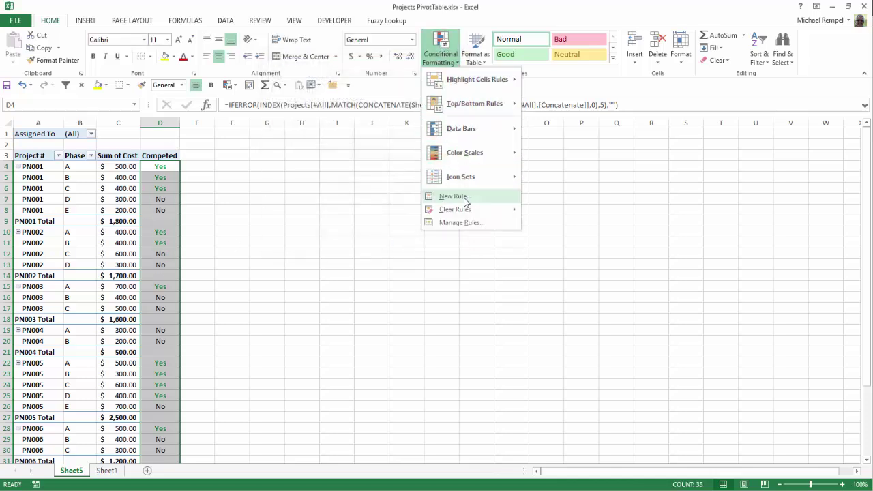
click(464, 202)
click(276, 125)
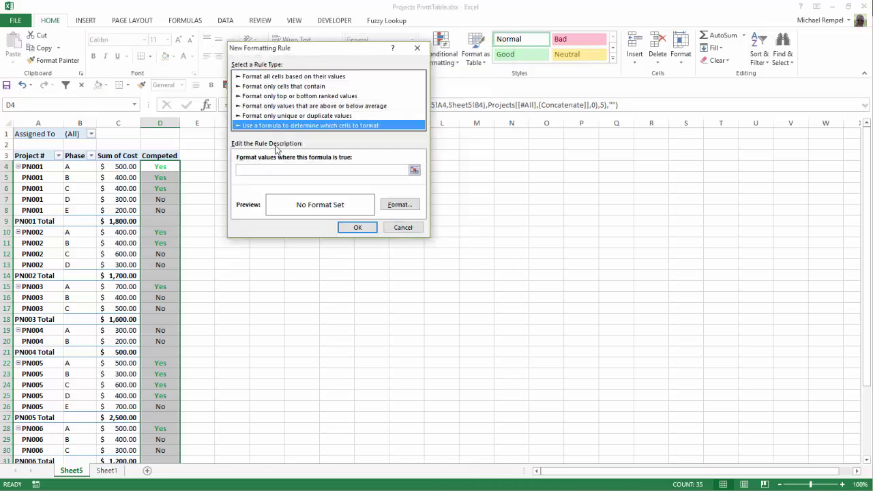
click(259, 170)
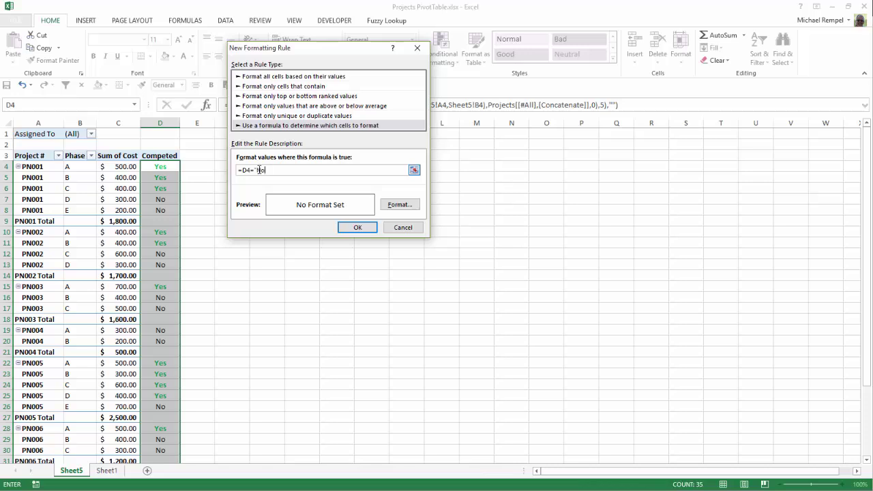
Step: Give the "No" rule a bold font in standard red, apply it, and deselect the Competed cells
click(400, 205)
click(390, 74)
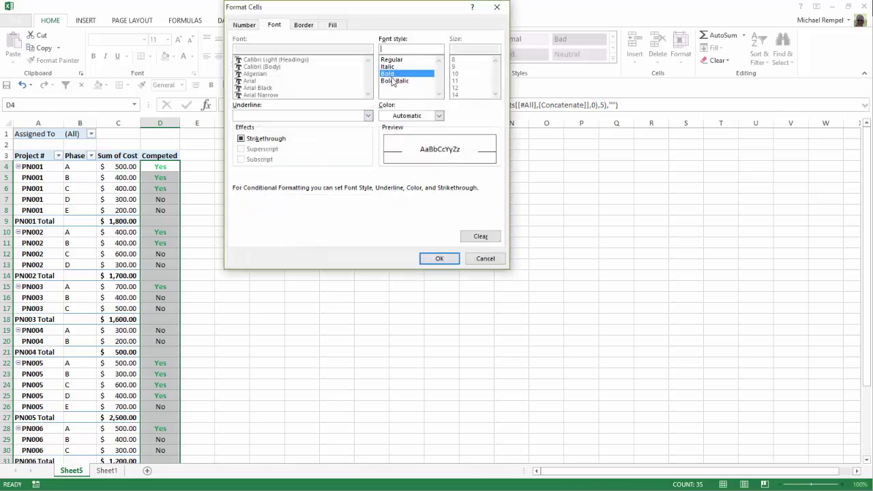
click(439, 116)
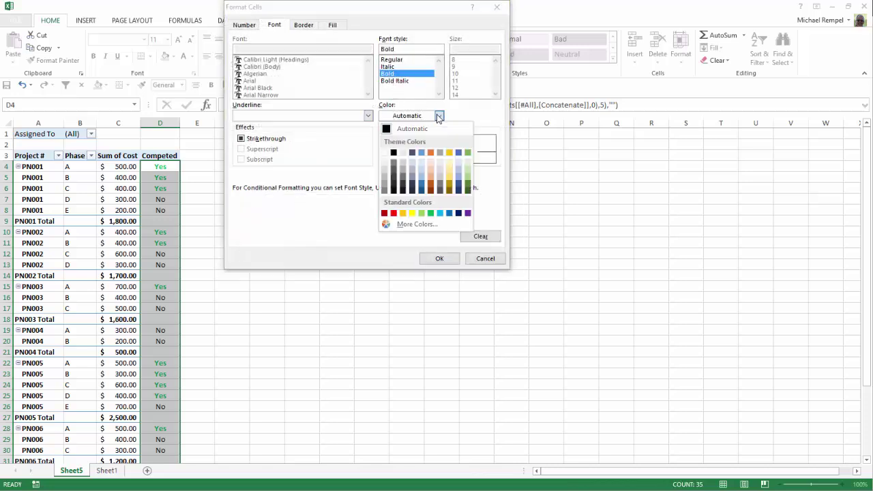
click(394, 213)
click(440, 259)
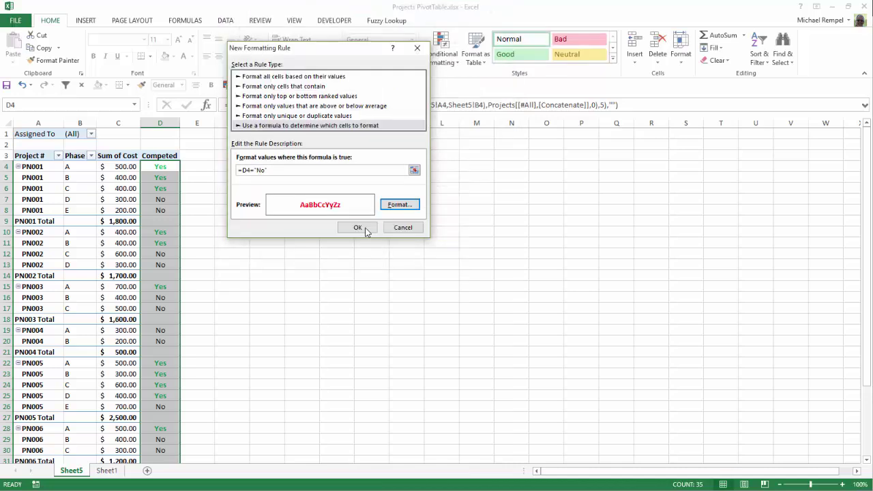
click(357, 227)
click(236, 197)
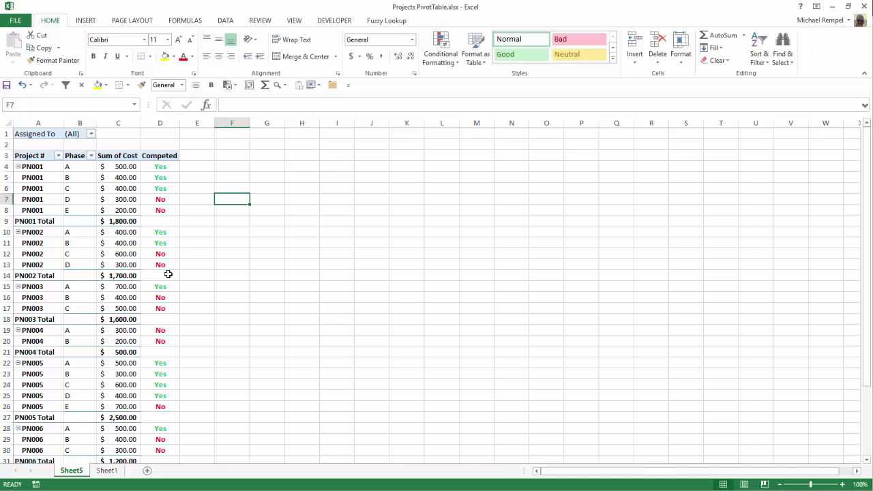
Step: Allow multiple items in the PivotTable's Assigned To filter and show only the second listed assignee
click(91, 135)
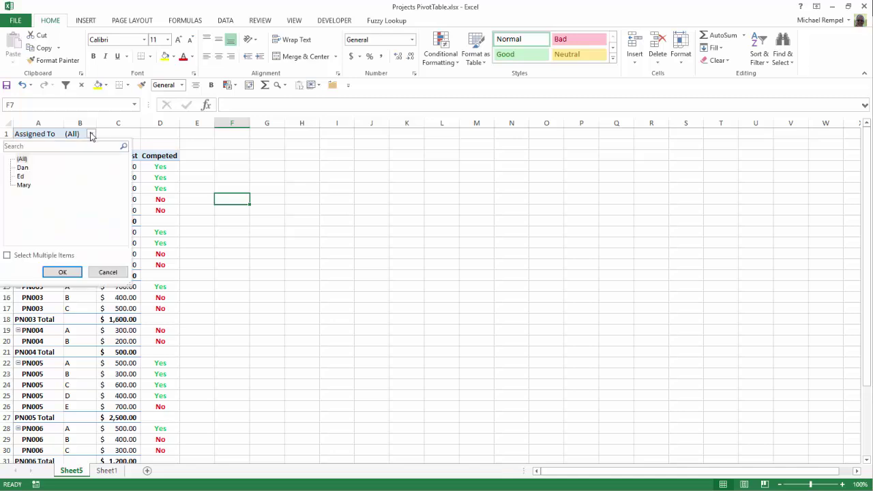
click(6, 256)
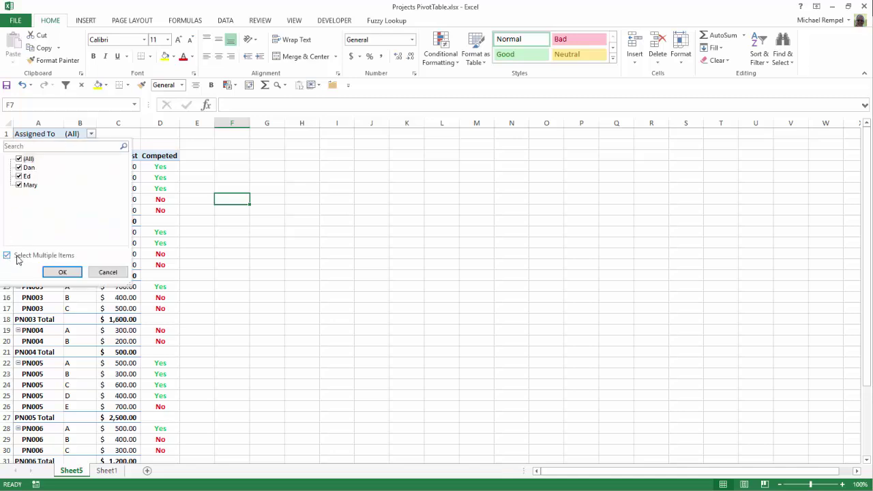
click(18, 159)
click(19, 176)
click(62, 272)
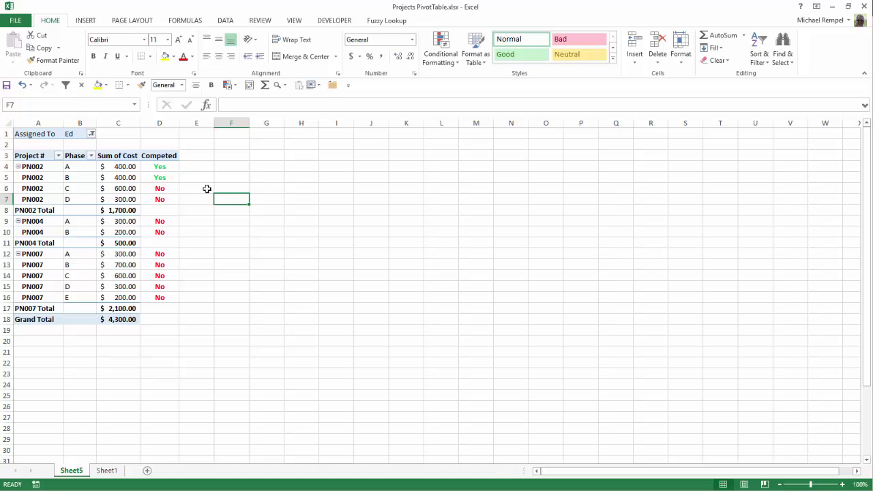
Step: Add the last listed assignee to the PivotTable's Assigned To filter alongside the one already selected
click(91, 134)
click(20, 185)
click(68, 276)
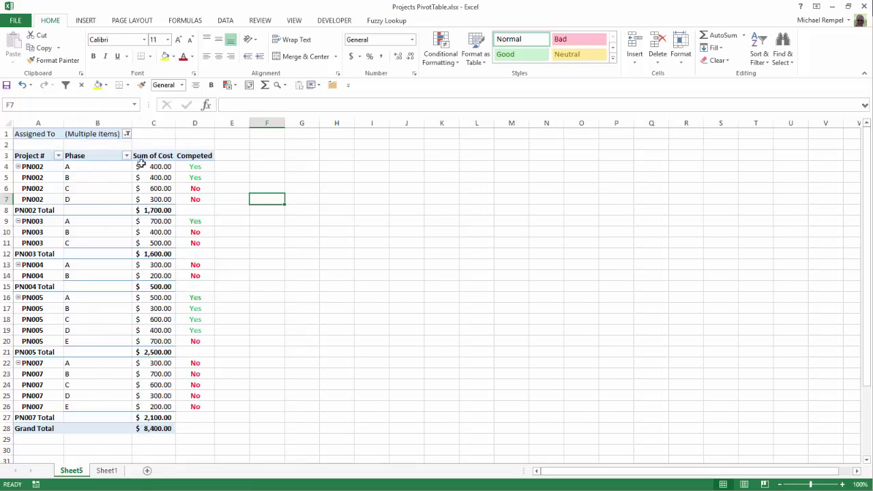